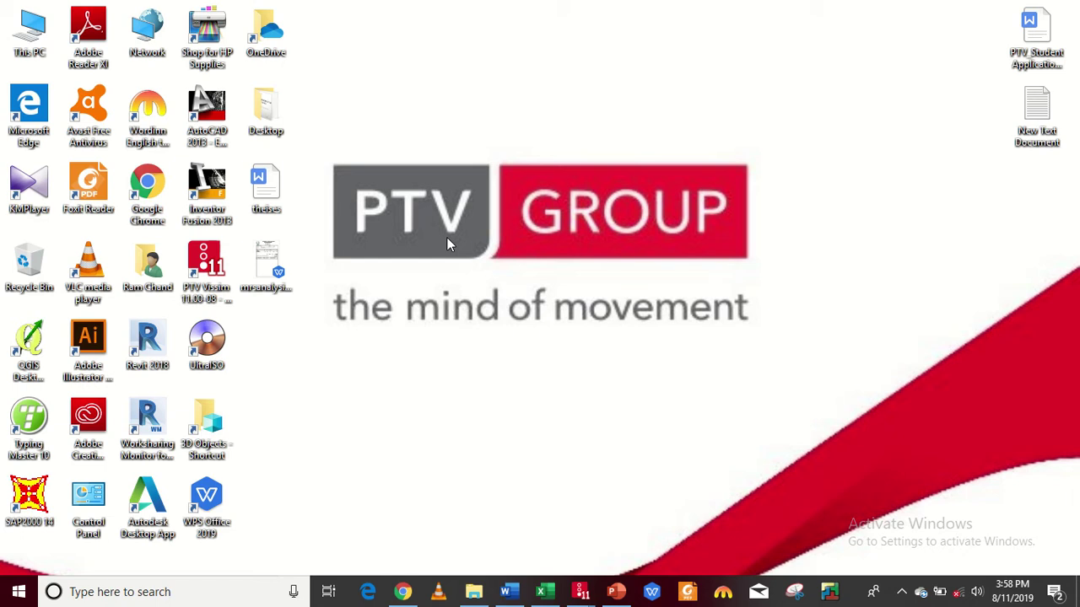
Step: Bring up the VISSIM SOFTWARE tutorial notes on desired, minimum and maximum vehicle speeds
left_click(509, 592)
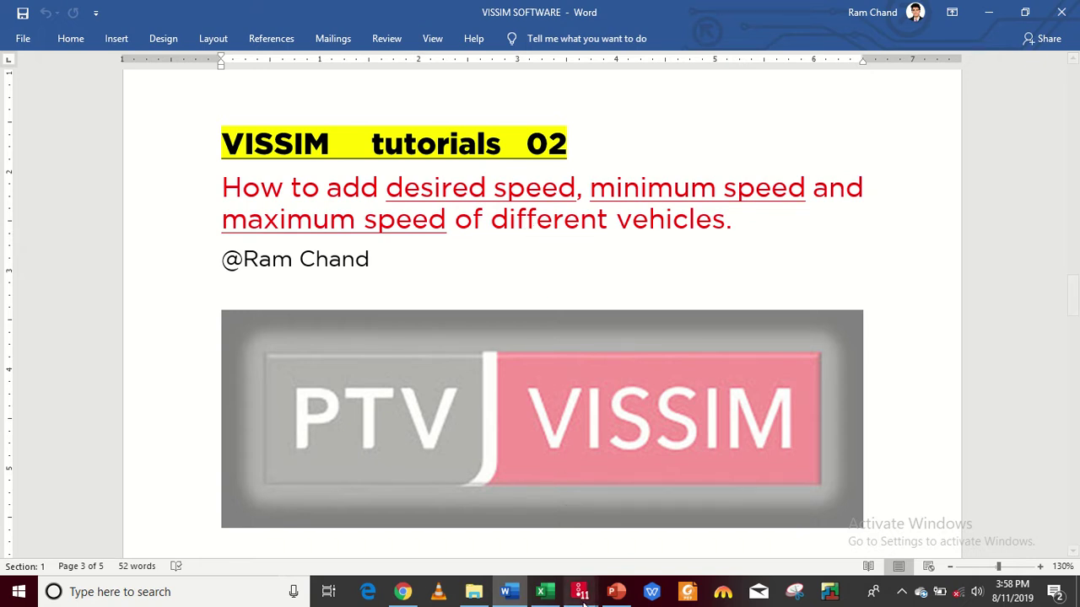
Step: In Vissim, check the 42.25 AU Car and 34.25 TU Rickshaw entries, then close the distributions list
mouse_move(582, 597)
left_click(645, 548)
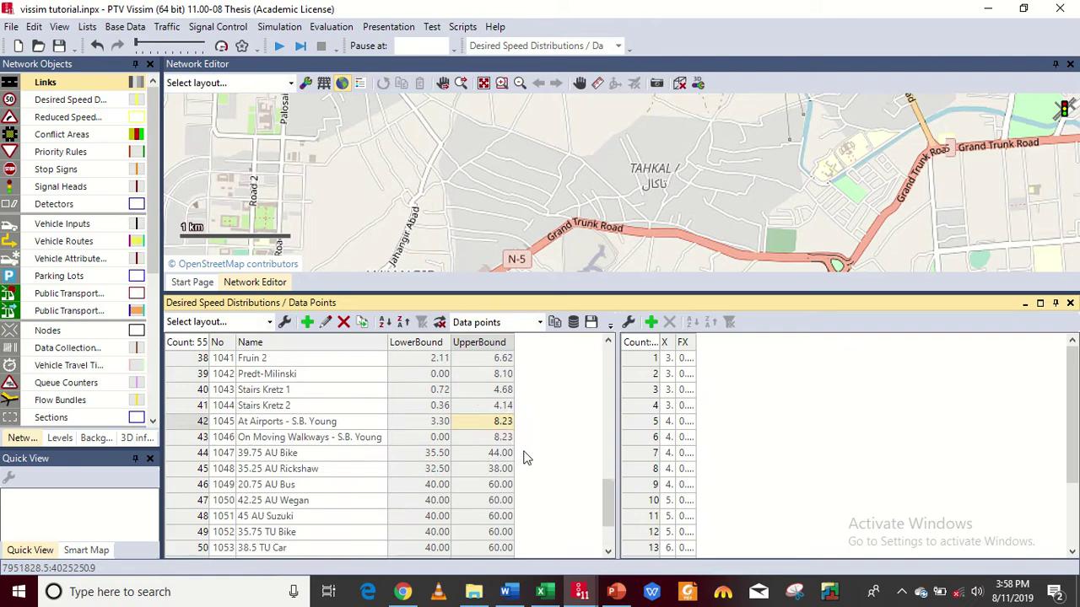
scroll(523, 456, "down", 2)
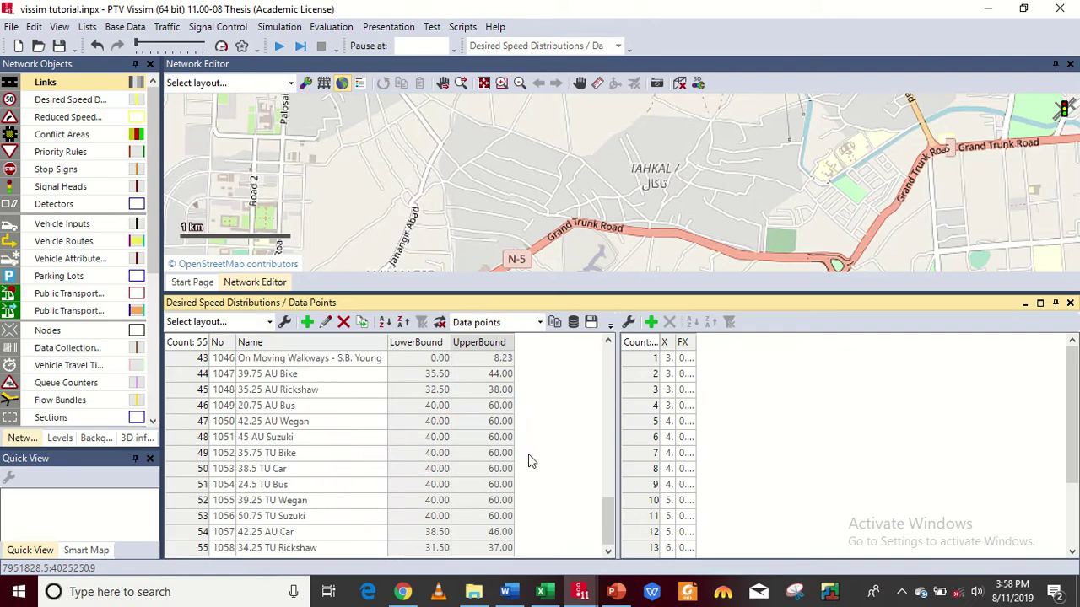
left_click(190, 533)
left_click(199, 548)
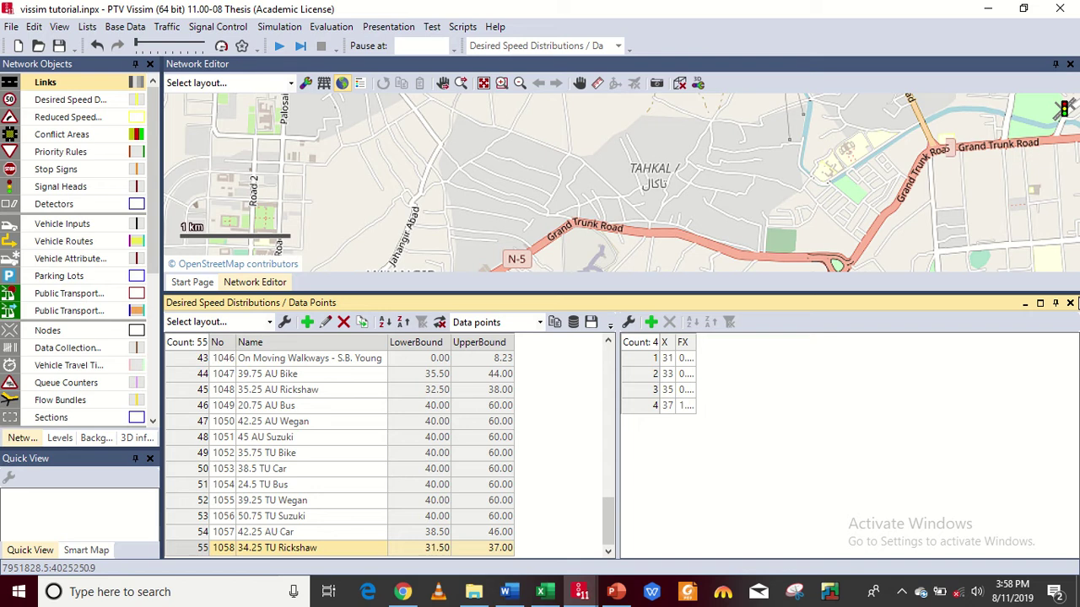
left_click(1070, 303)
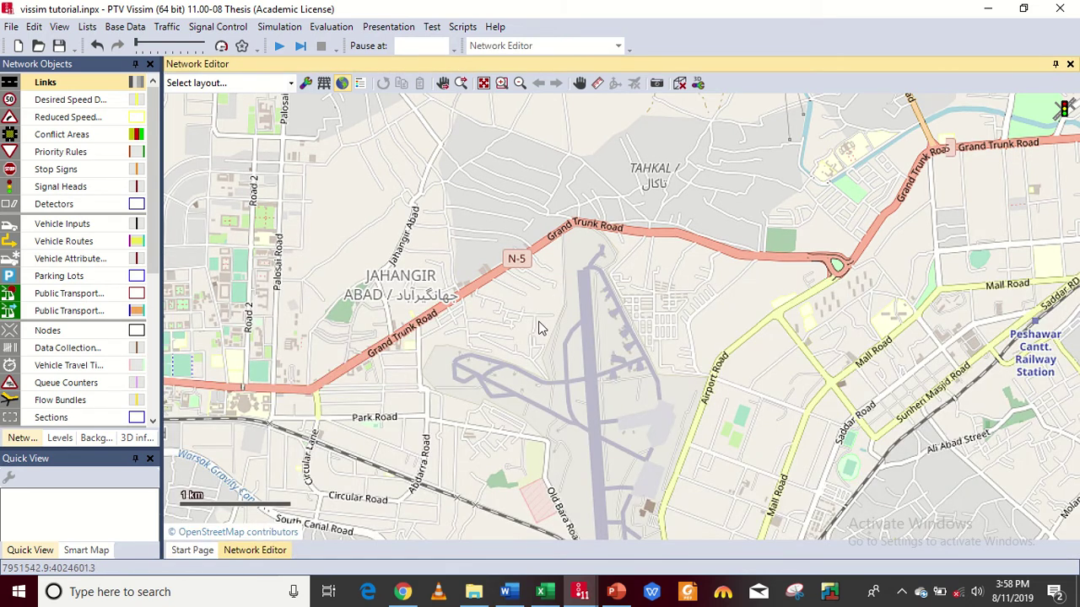
Step: Reopen the Desired Speed Distributions list via Base Data > Distributions > Desired Speed
left_click(125, 28)
mouse_move(149, 166)
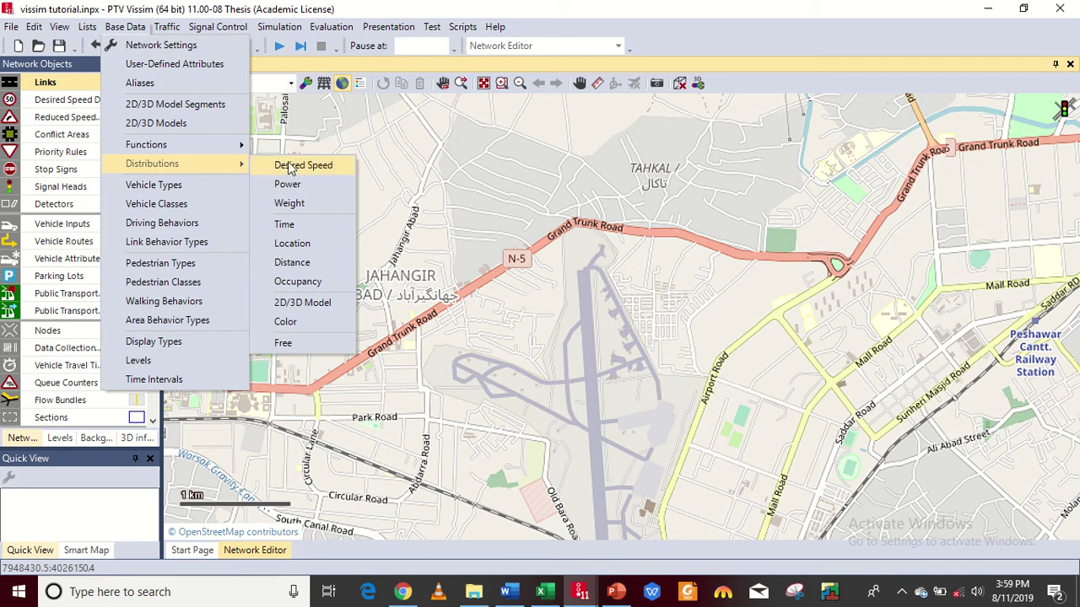
left_click(288, 162)
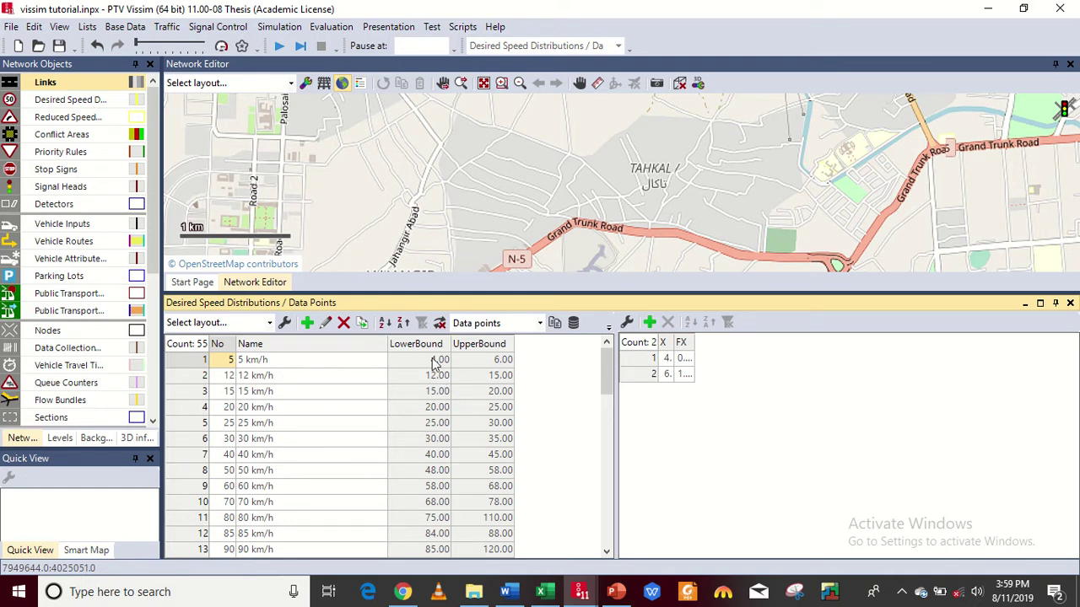
Step: Delete distributions 42.25 AU Car and 34.25 TU Rickshaw, leaving 53, and switch to the Excel workbook
scroll(509, 401, "down", 14)
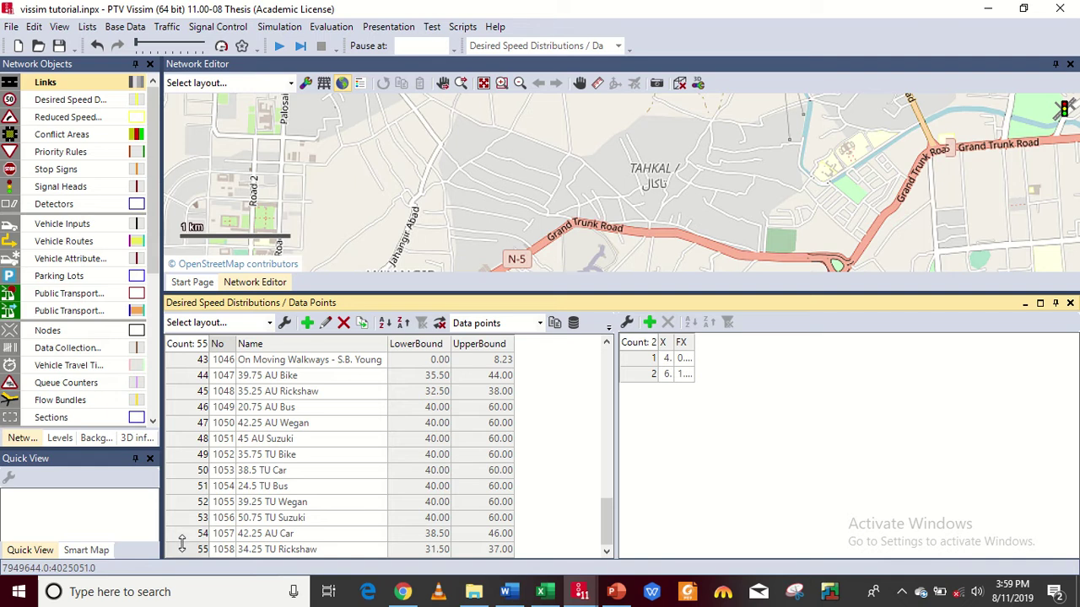
left_click(181, 540)
key("Delete")
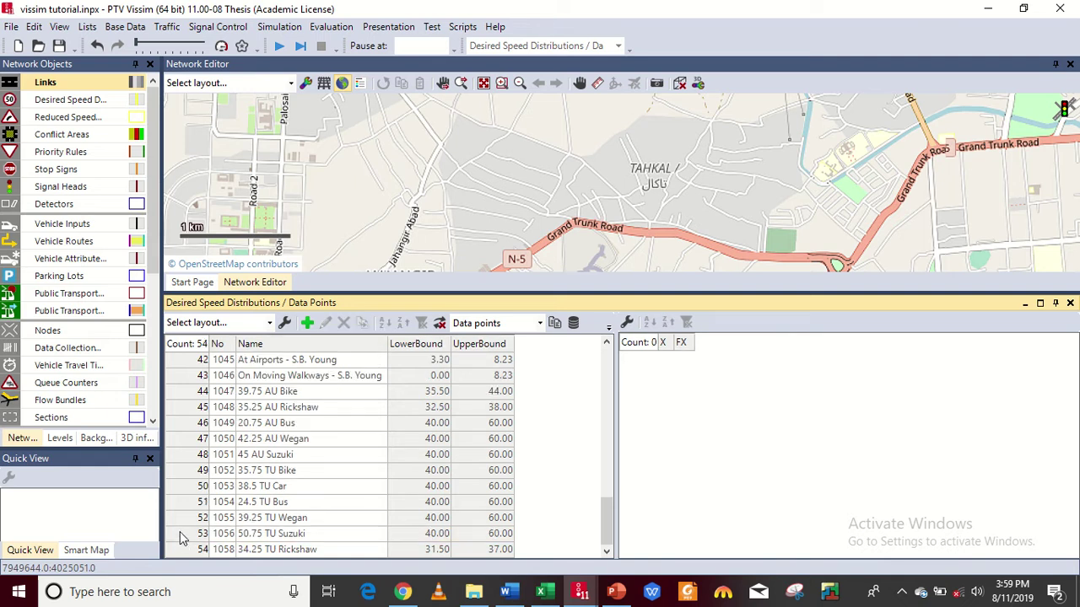
left_click(184, 549)
key("Delete")
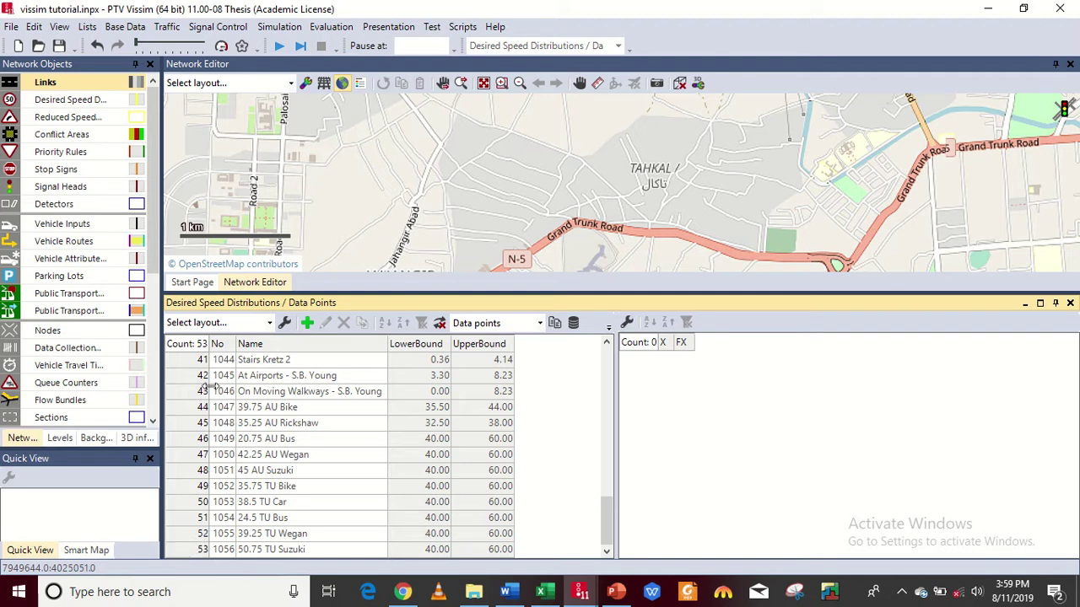
left_click_drag(186, 408, 181, 557)
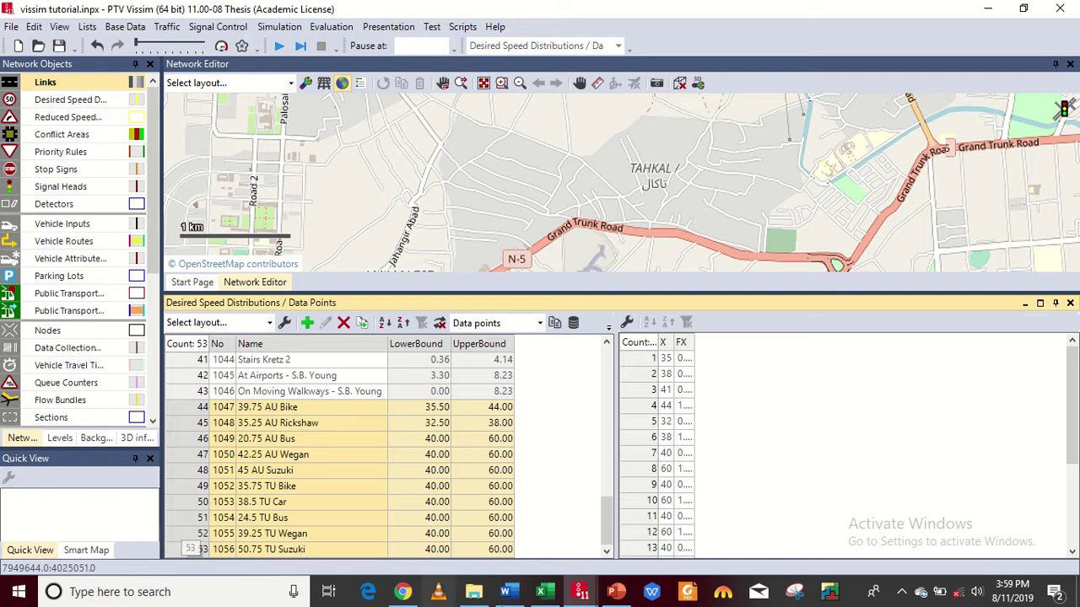
left_click(541, 591)
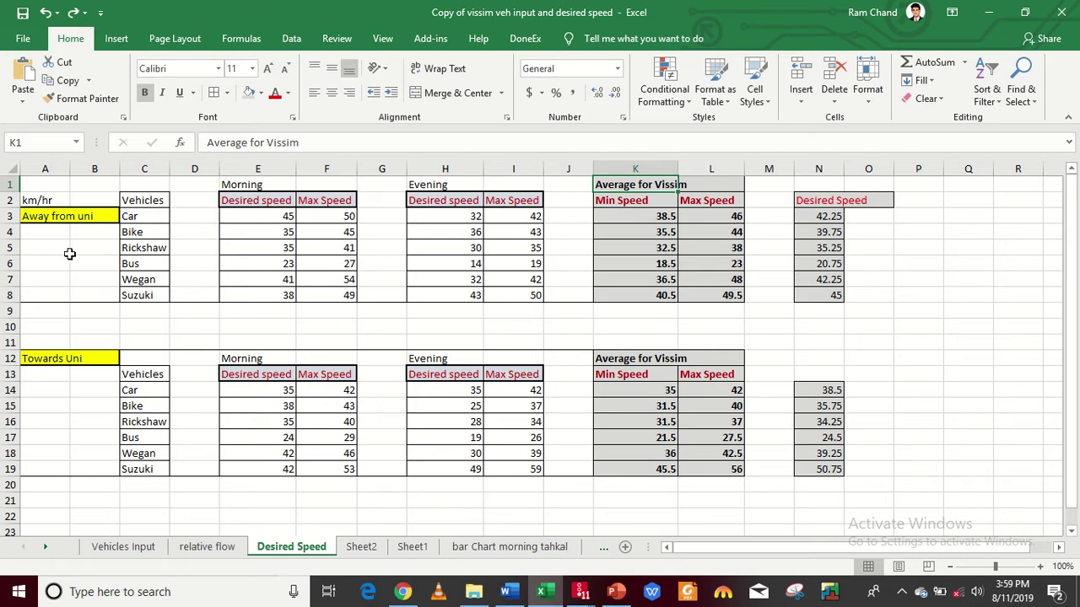
Step: Review each vehicle's morning, evening and averaged Desired Speed values in Excel, then return to Vissim
left_click_drag(256, 200, 350, 302)
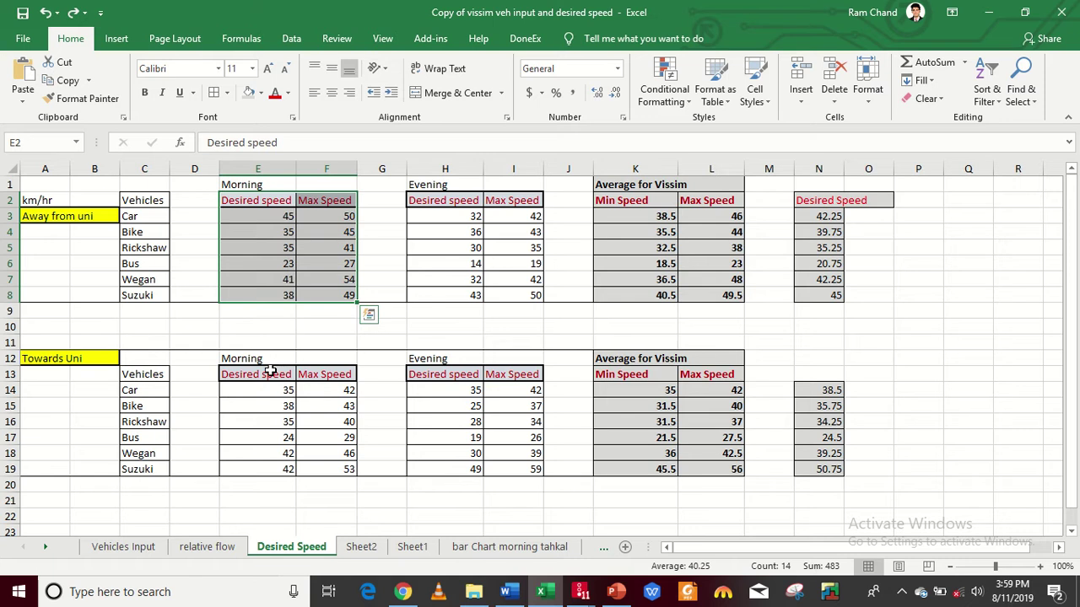
left_click_drag(426, 185, 545, 296)
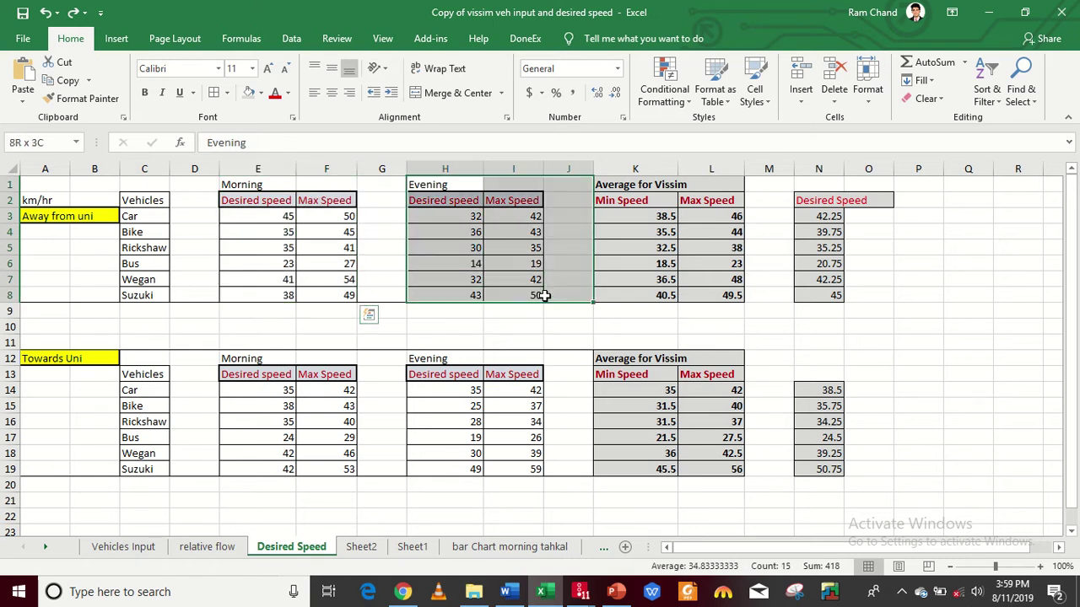
left_click(651, 216)
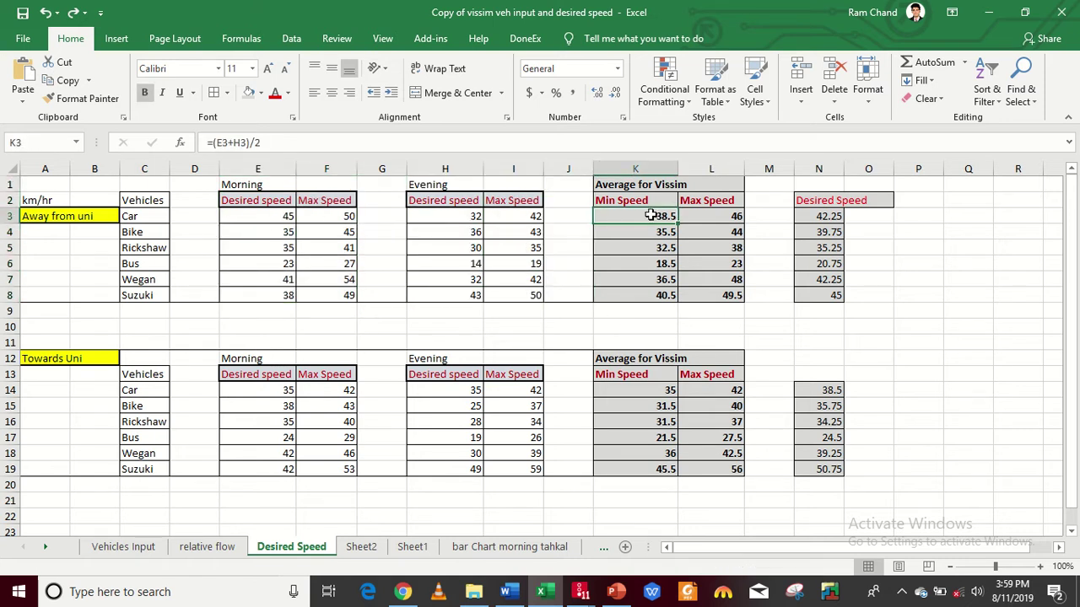
left_click(816, 207)
left_click_drag(815, 217, 818, 296)
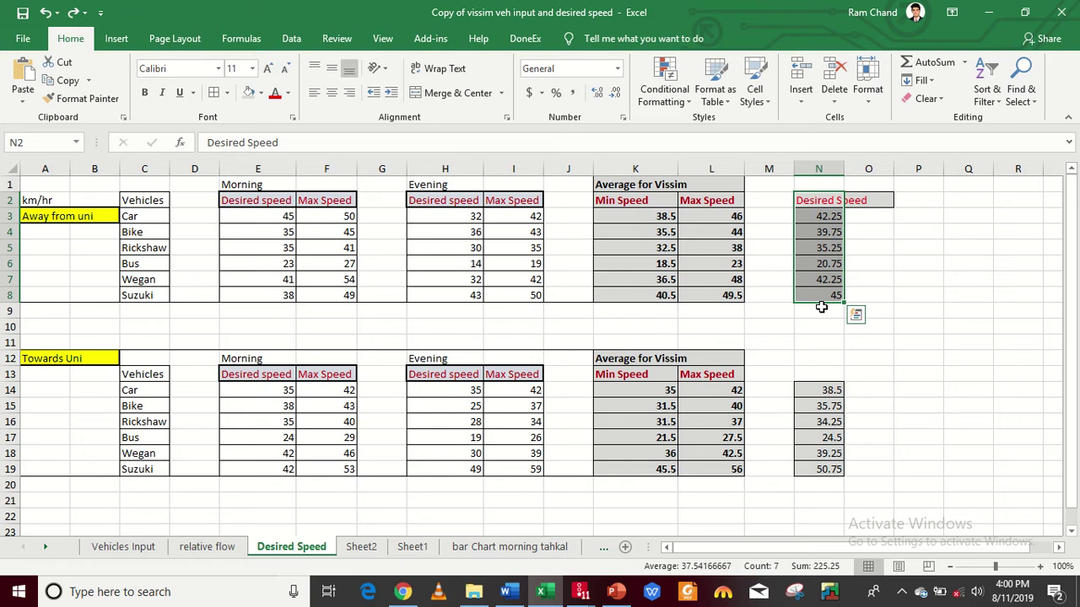
left_click(858, 358)
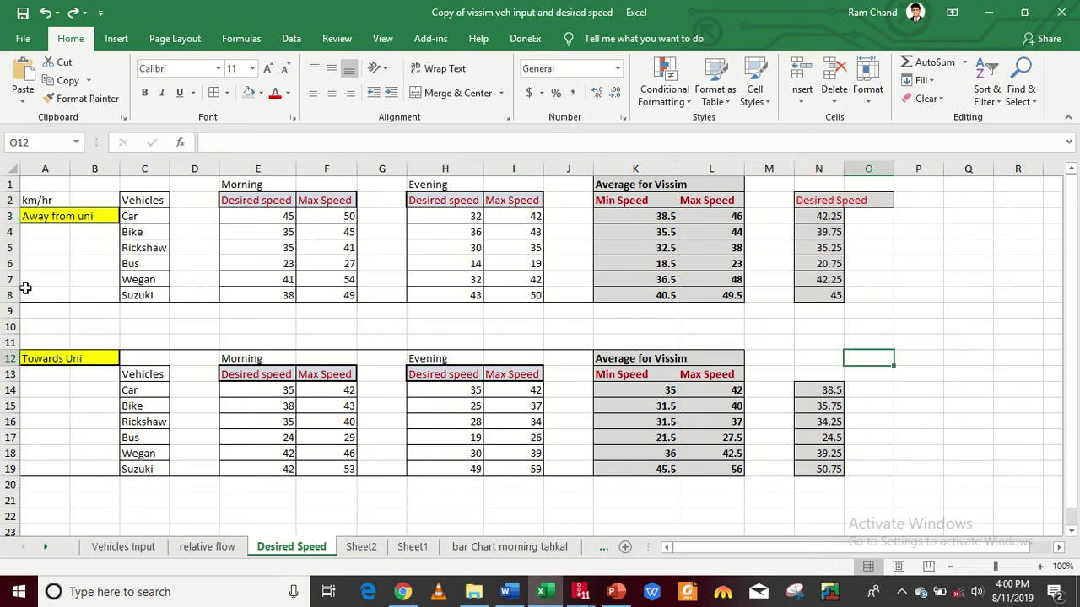
left_click(128, 217)
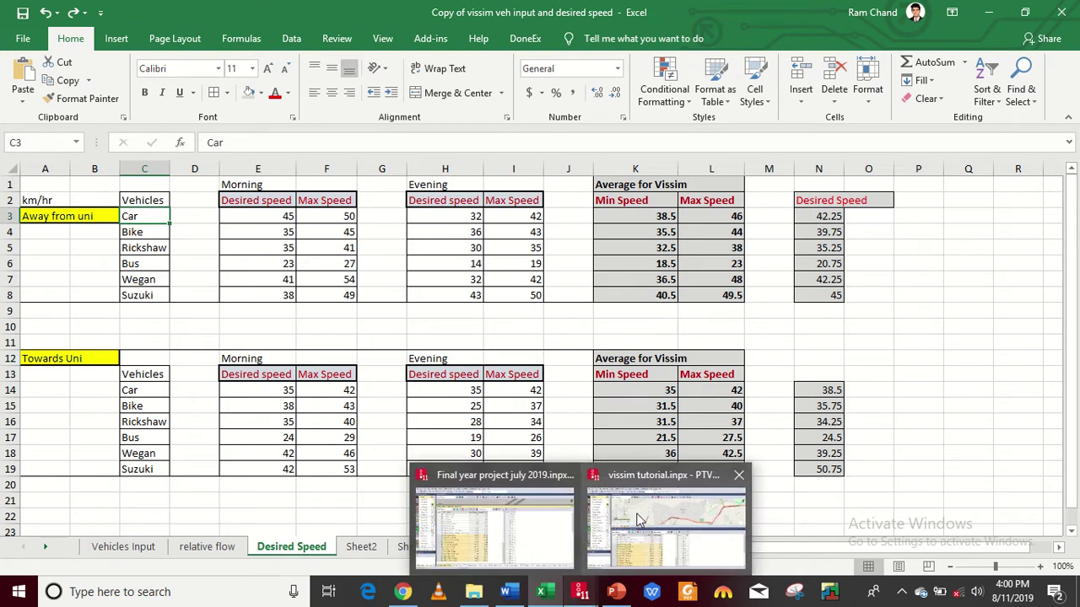
left_click(654, 494)
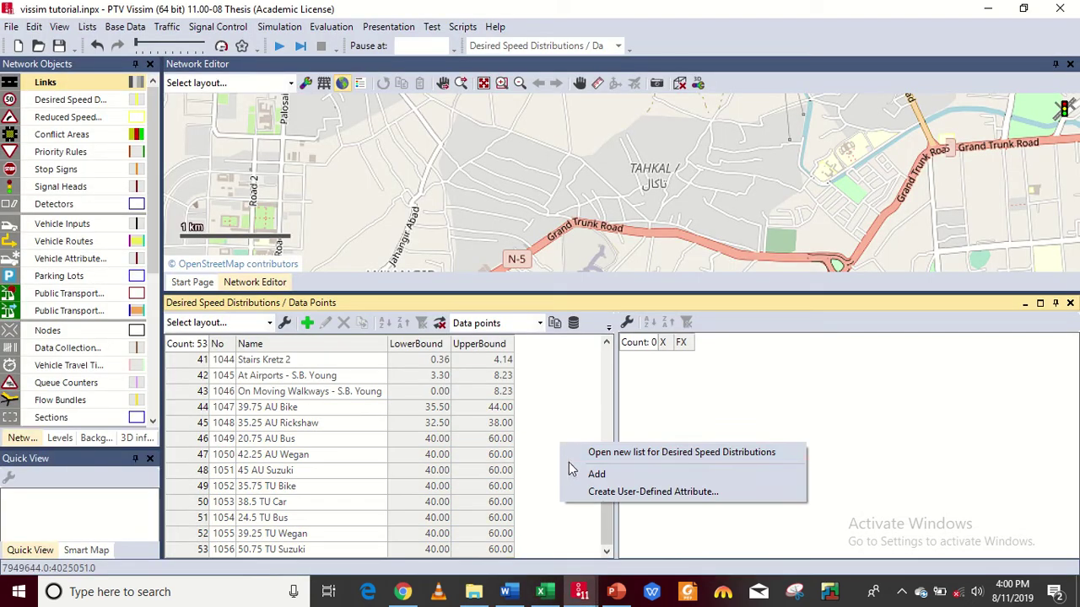
Step: Add a new desired speed distribution, No. 1057, named 42.25 AU Car
right_click(543, 416)
left_click(578, 450)
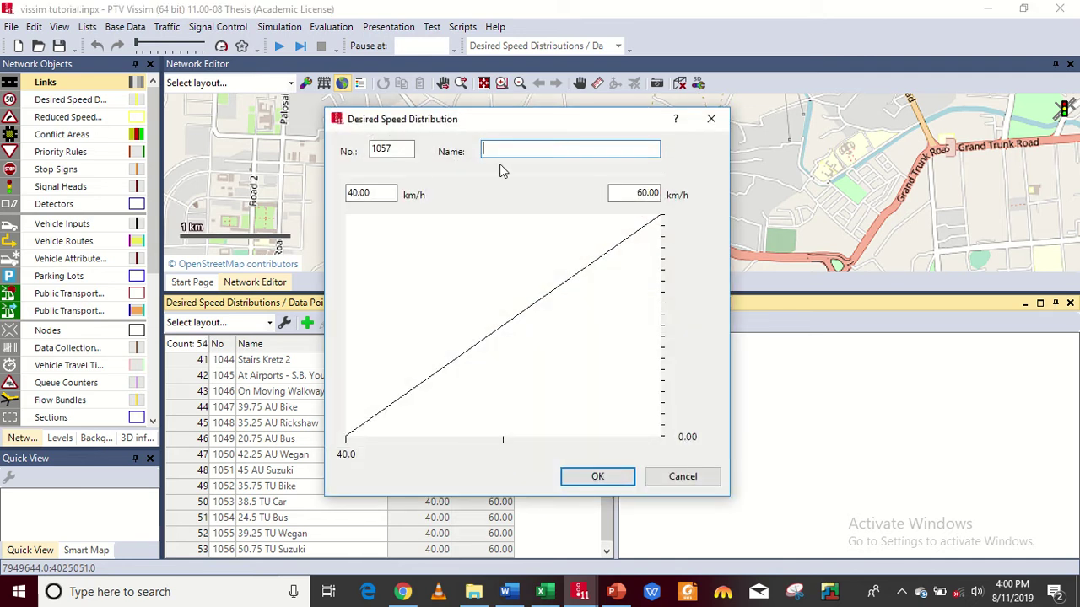
type("42.25 AU Car")
Step: Check the Car minimum and maximum speed formulas in K3 and L3, then return to Vissim
mouse_move(601, 557)
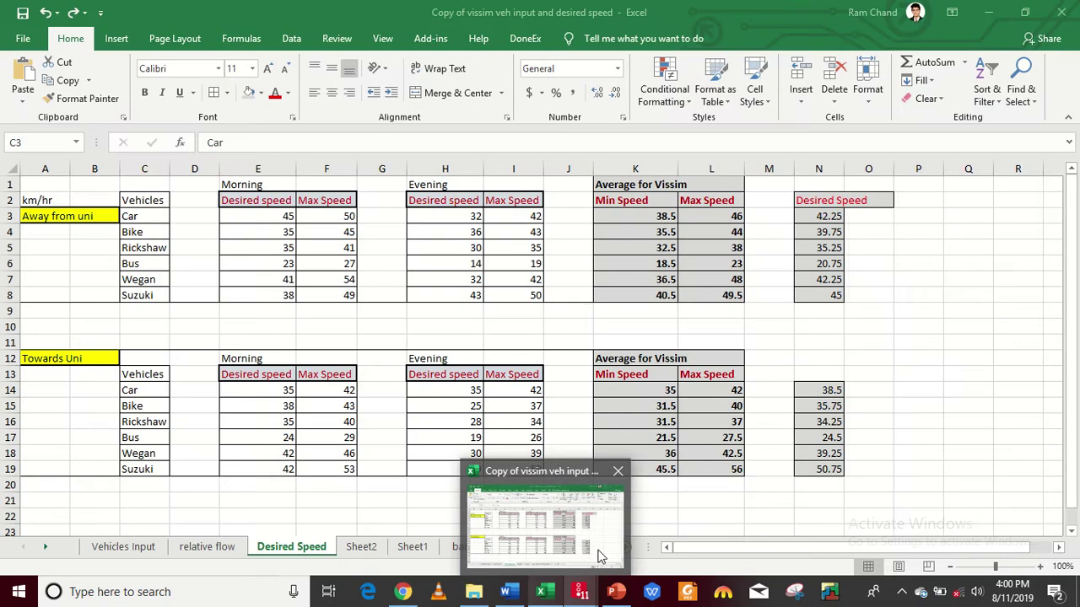
left_click(601, 557)
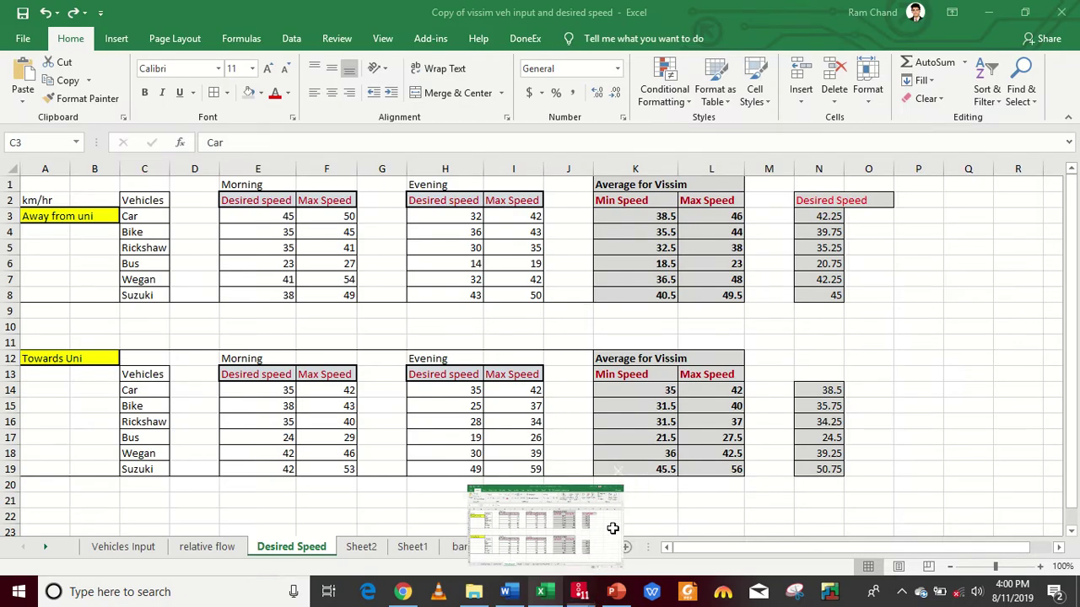
left_click(659, 219)
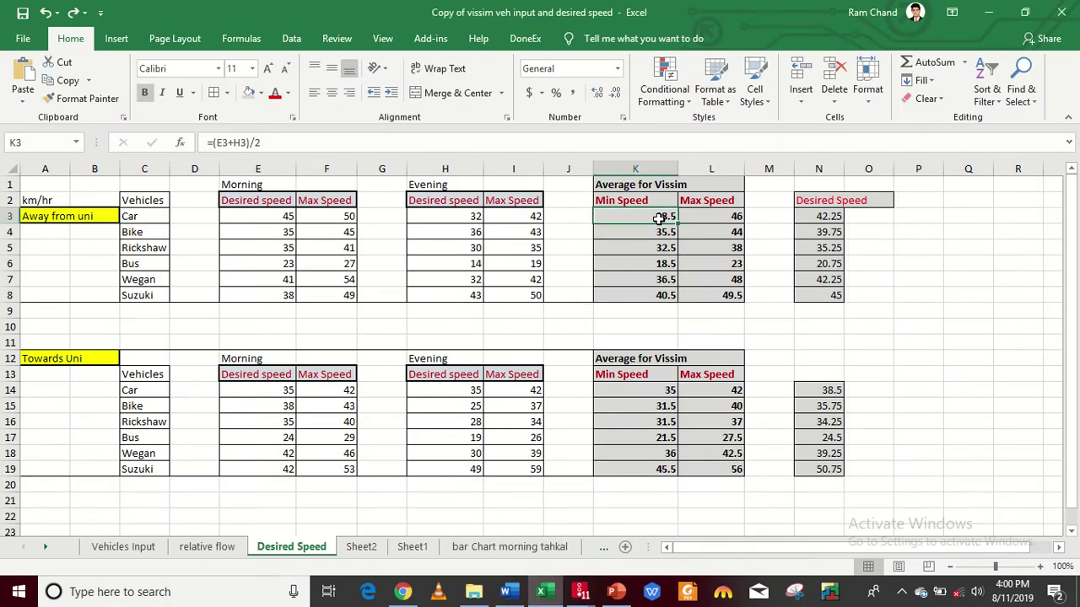
left_click(719, 218)
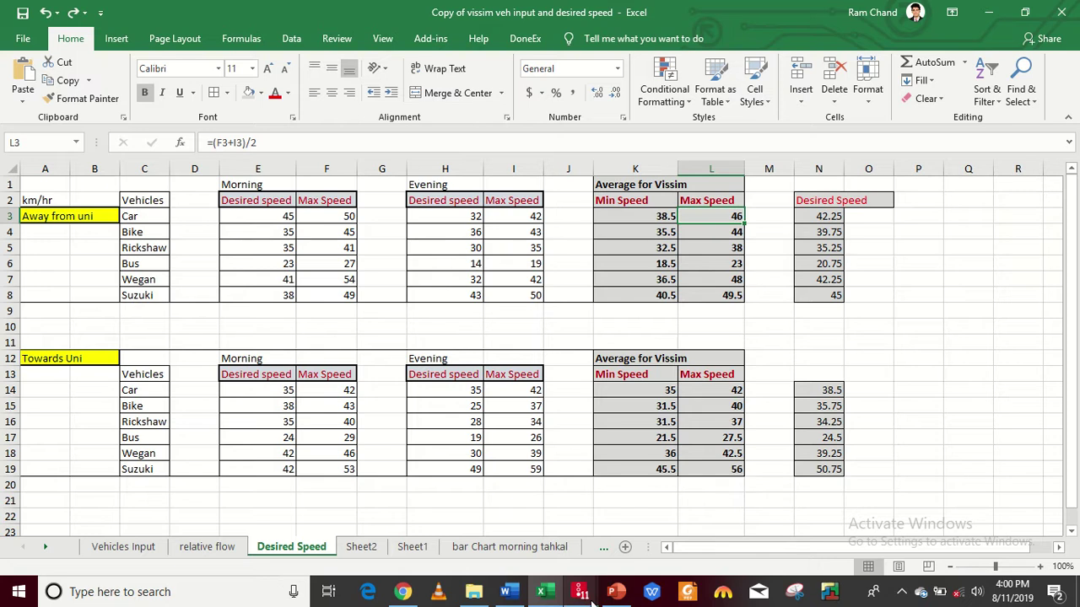
mouse_move(580, 592)
left_click(671, 518)
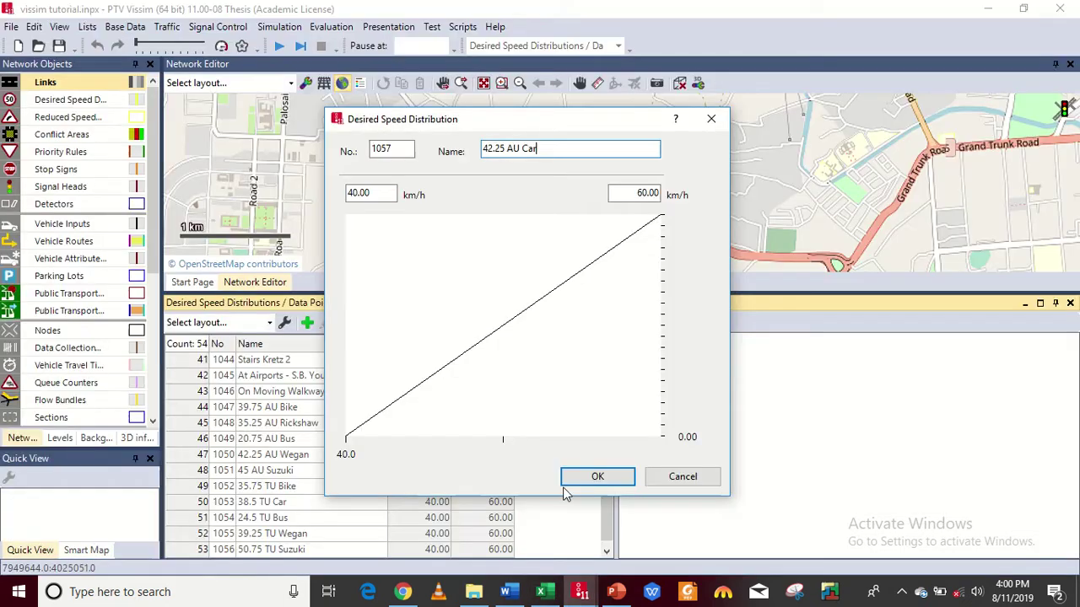
Step: Set the 42.25 AU Car distribution's speed range to 38.5–46 km/h
double_click(393, 195)
type("38.5")
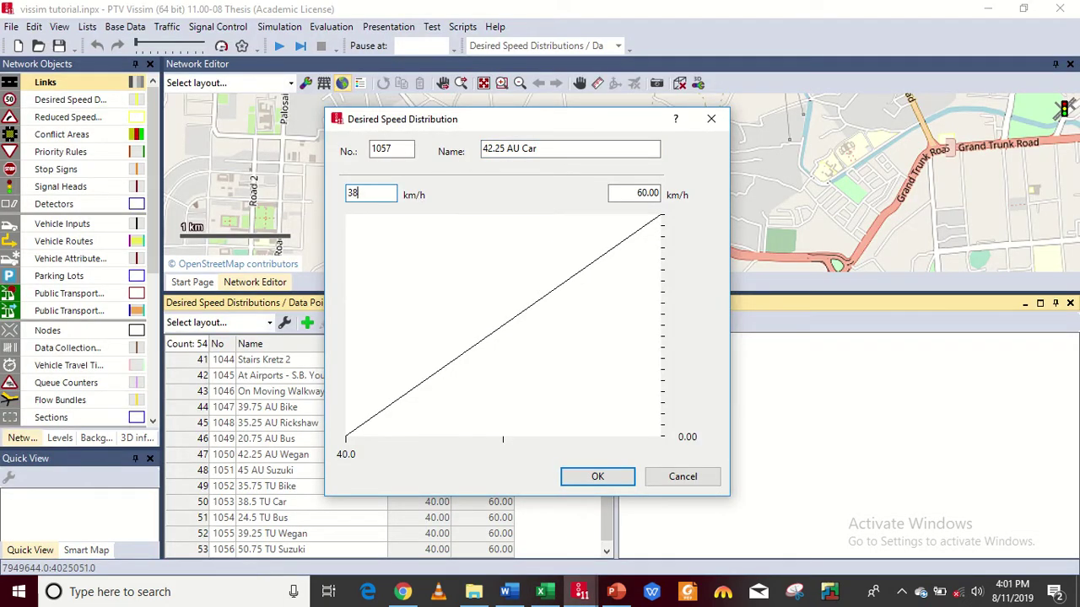
double_click(639, 193)
type("46")
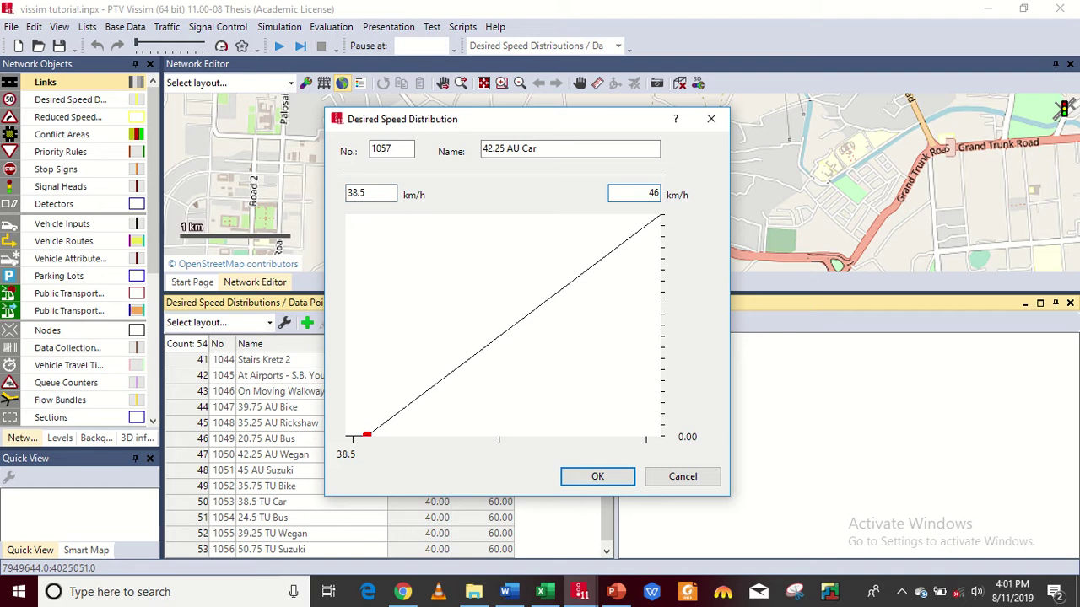
Step: Add two intermediate points to the cumulative curve and drag them into an S shape
left_click(590, 268)
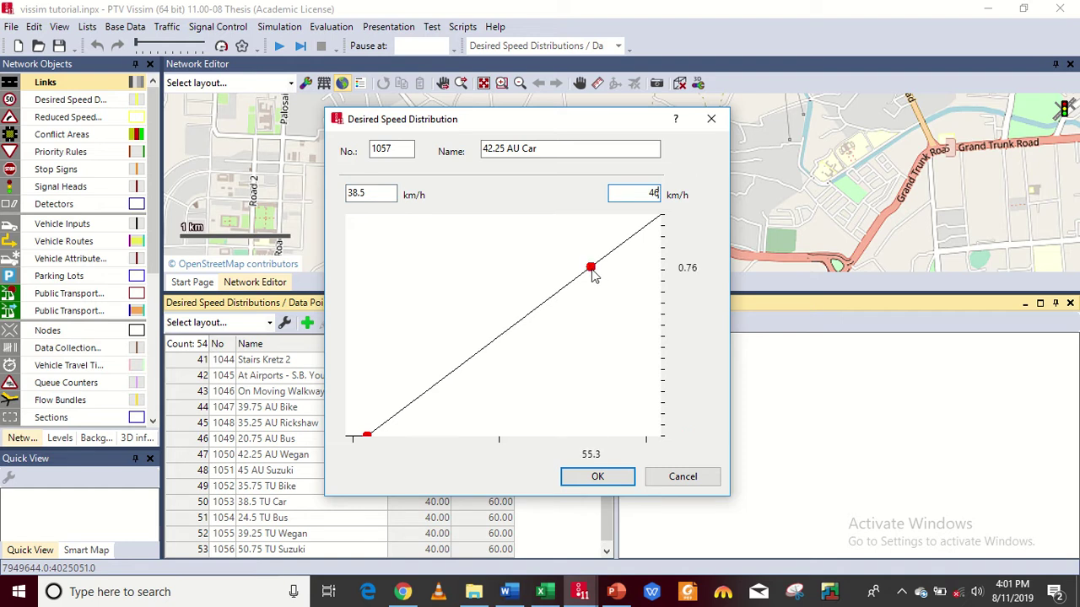
left_click(490, 344)
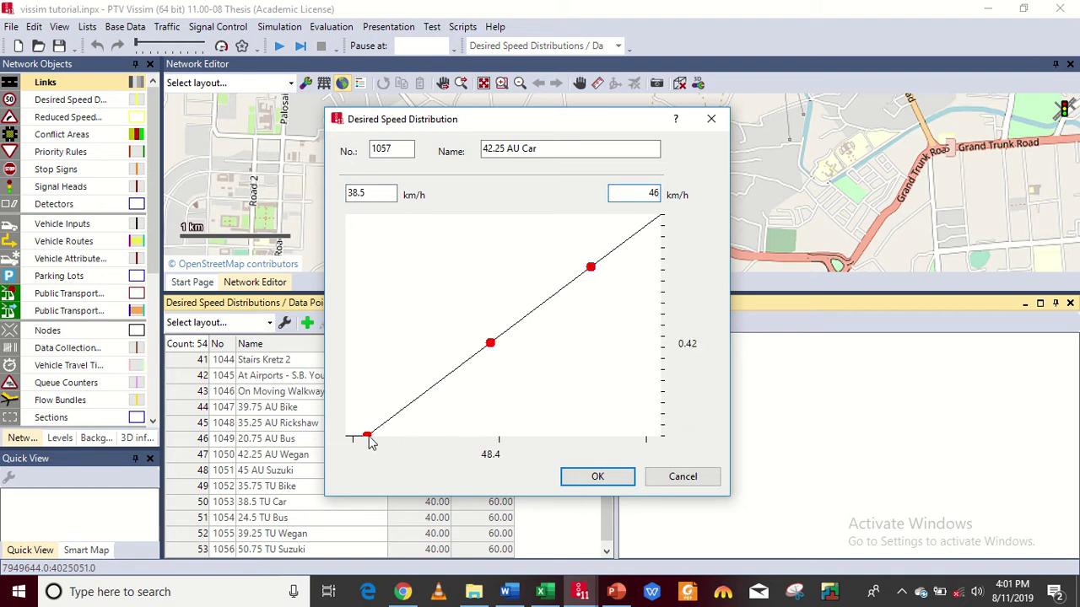
left_click_drag(366, 436, 426, 402)
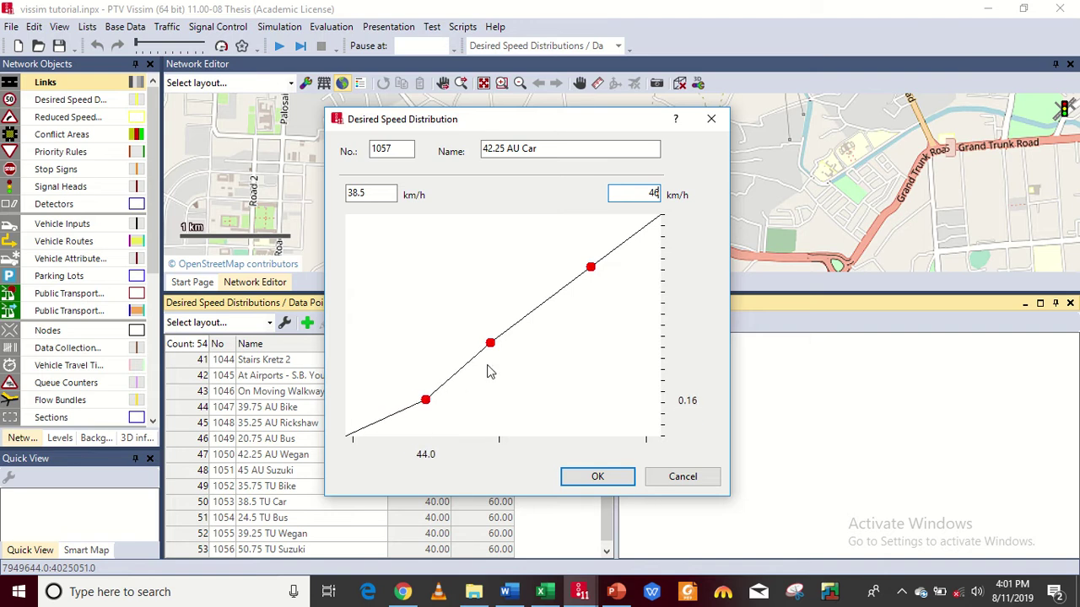
left_click_drag(491, 344, 498, 301)
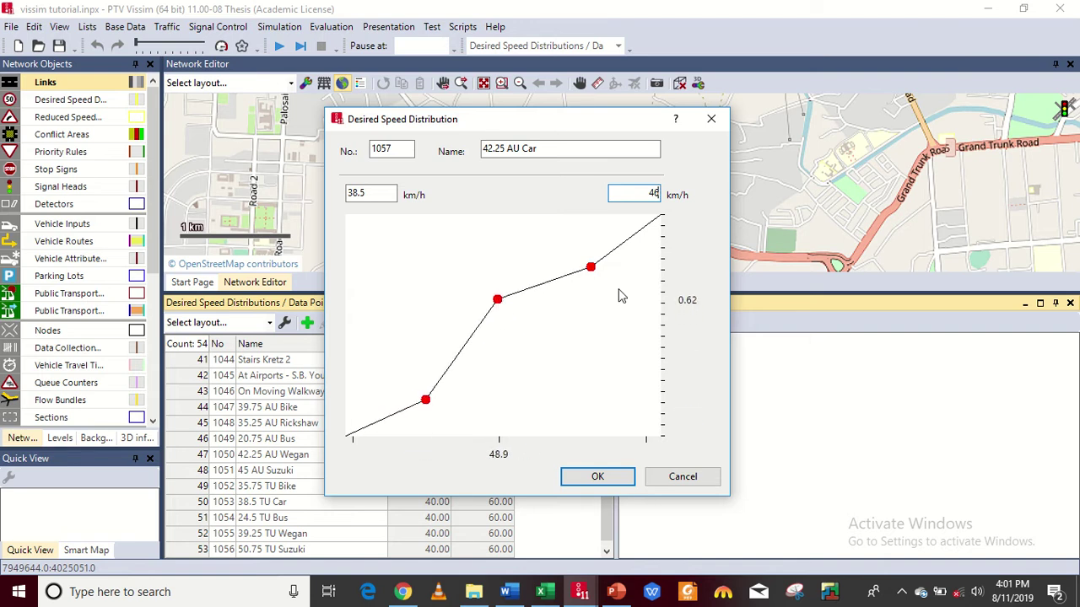
left_click_drag(593, 268, 592, 256)
left_click_drag(499, 302, 518, 313)
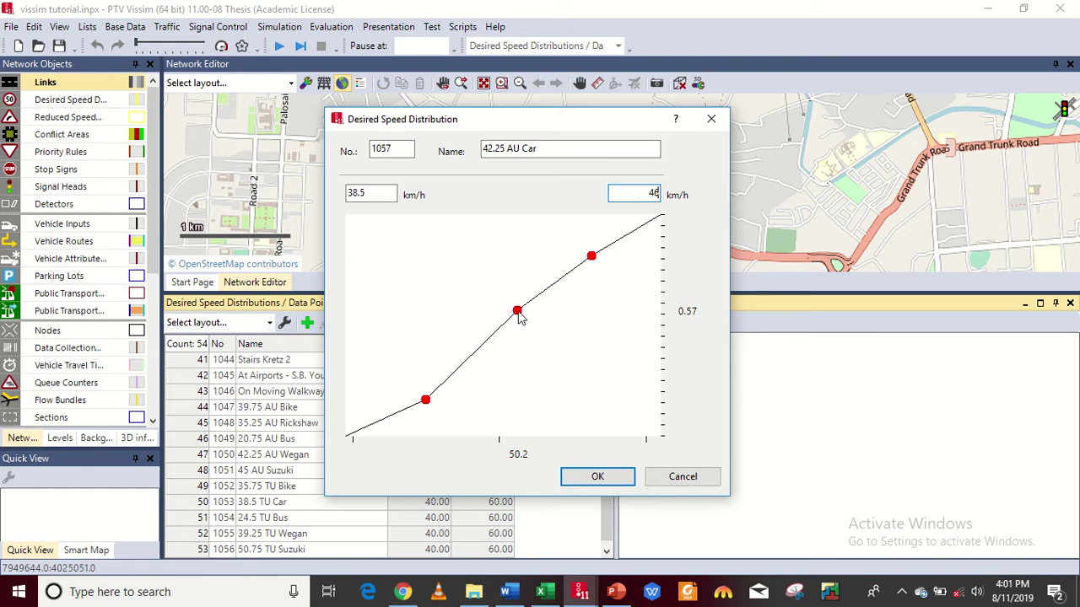
Step: Fine-tune the lower, middle and upper curve points and confirm the distribution
left_click(429, 407)
left_click_drag(427, 406, 435, 401)
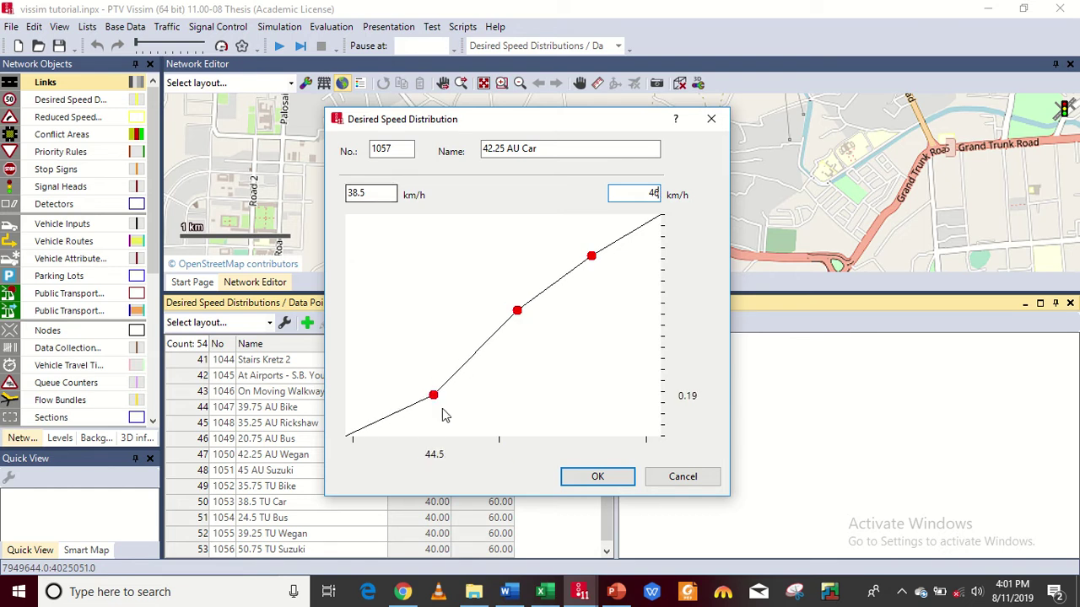
left_click_drag(437, 403, 449, 405)
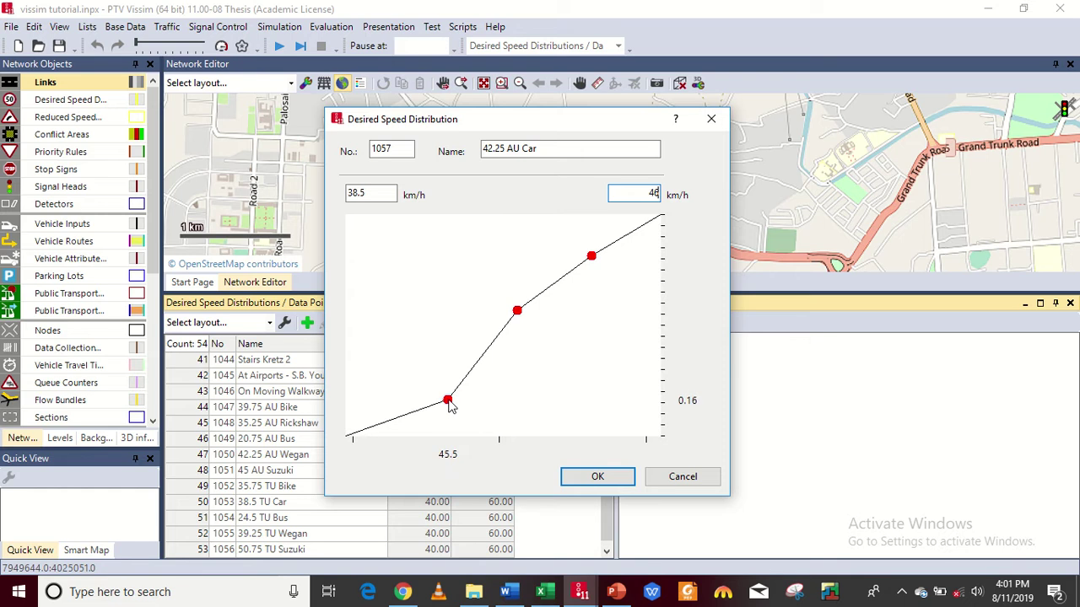
left_click(517, 312)
left_click_drag(515, 312, 499, 297)
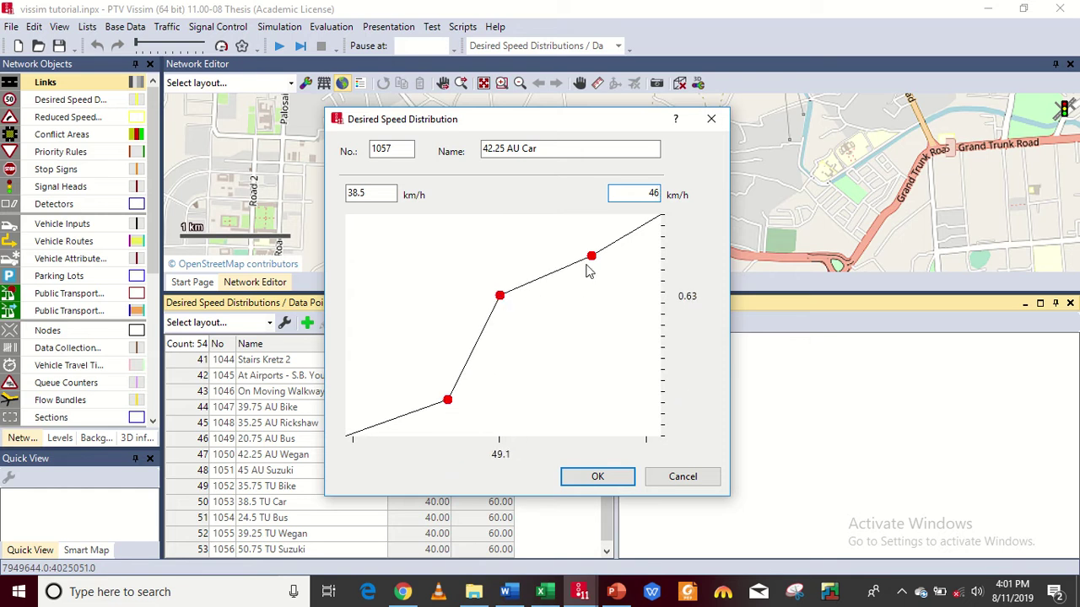
left_click_drag(588, 263, 579, 266)
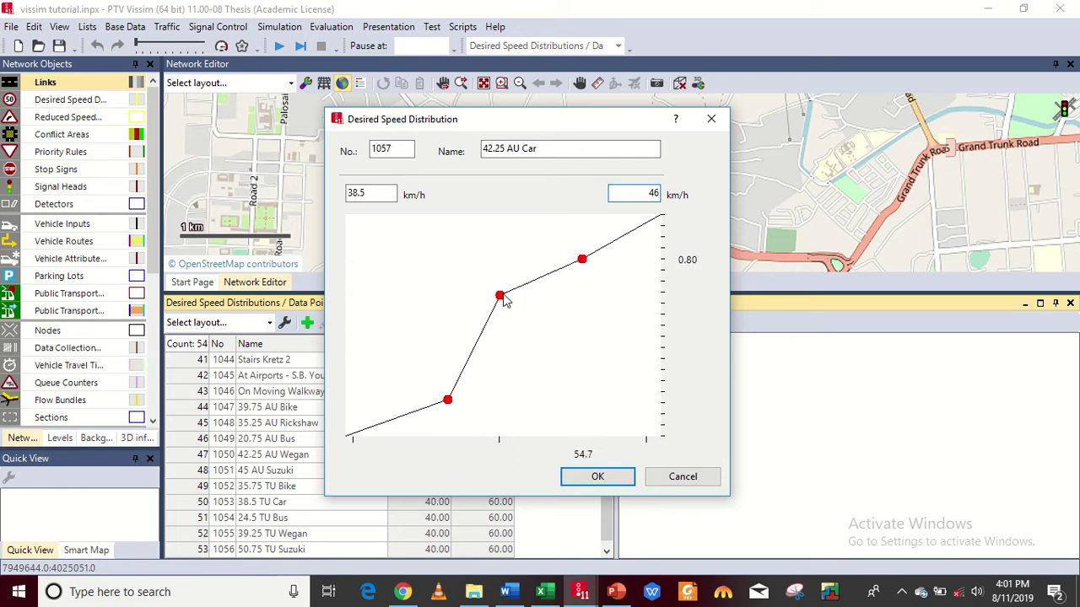
left_click_drag(500, 296, 507, 312)
left_click_drag(584, 265, 591, 260)
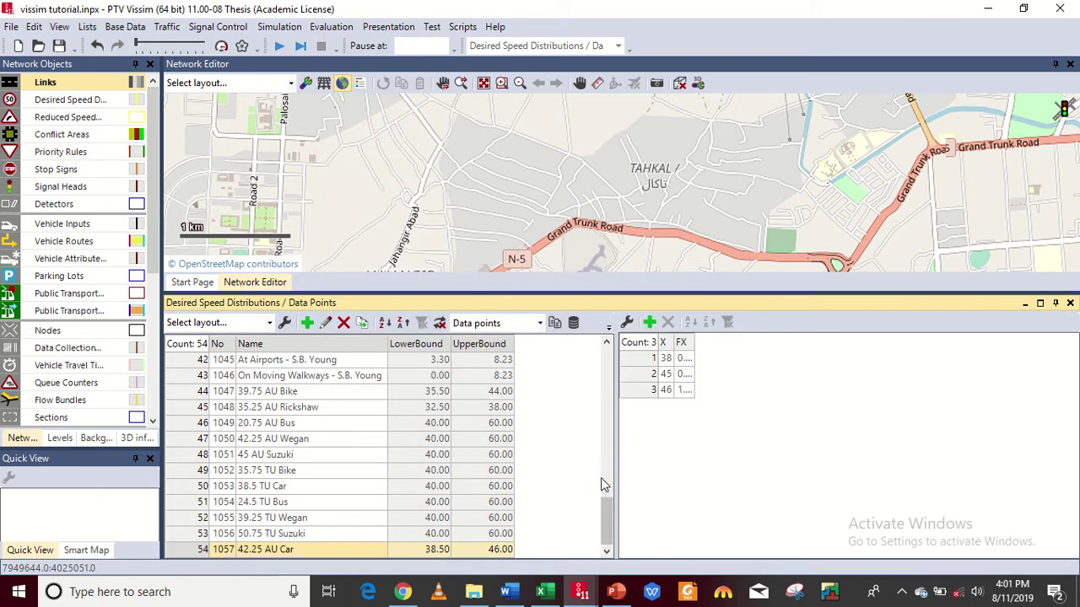
left_click(419, 551)
Step: Reopen 42.25 AU Car, reshape its intermediate curve points, and confirm again
double_click(419, 551)
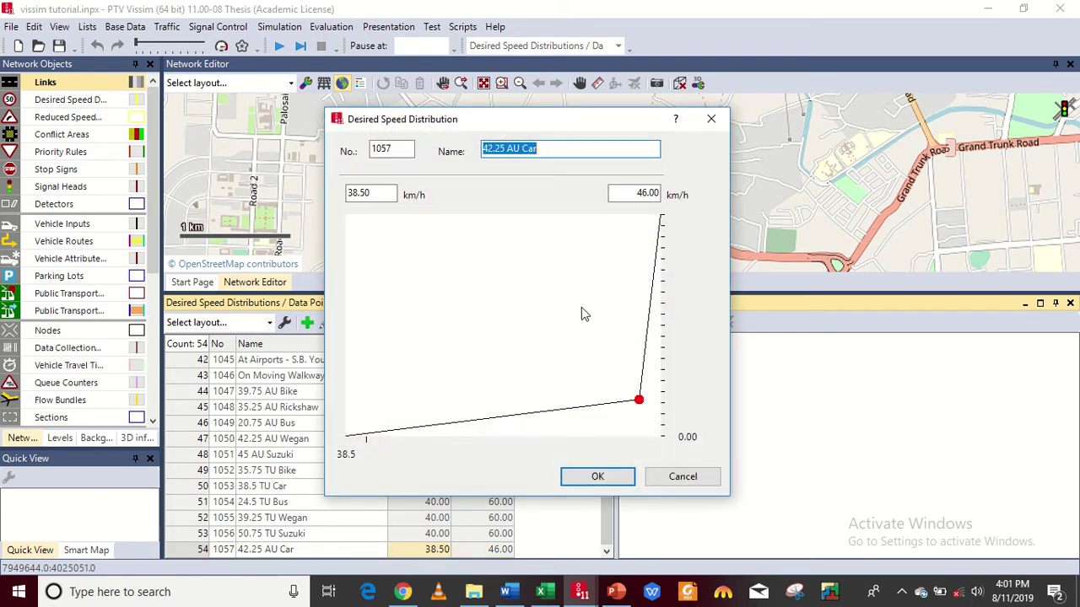
left_click_drag(639, 403, 443, 385)
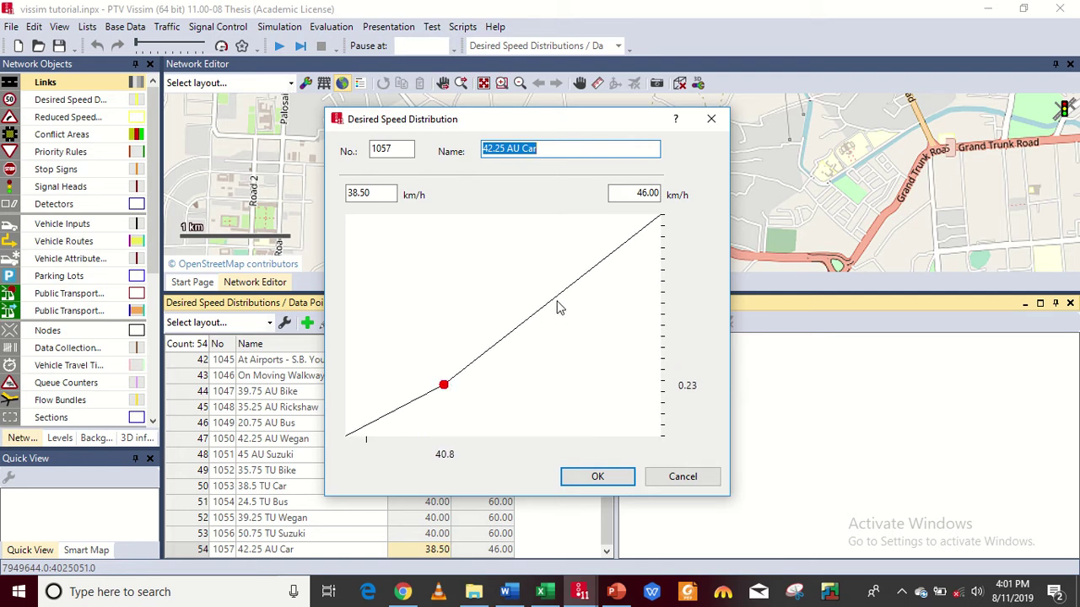
left_click_drag(560, 306, 527, 285)
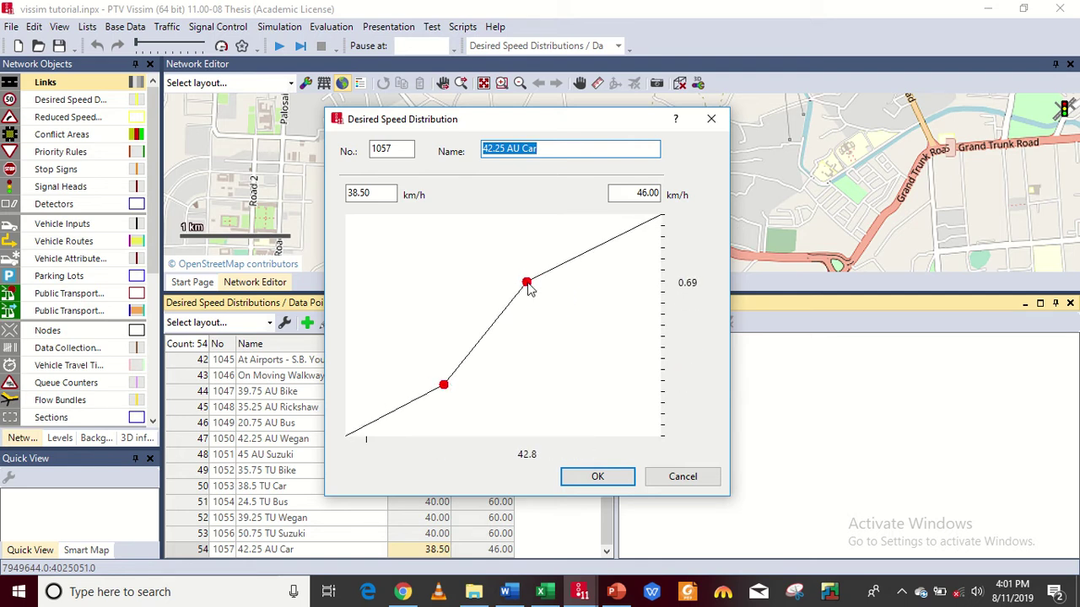
left_click_drag(445, 386, 459, 389)
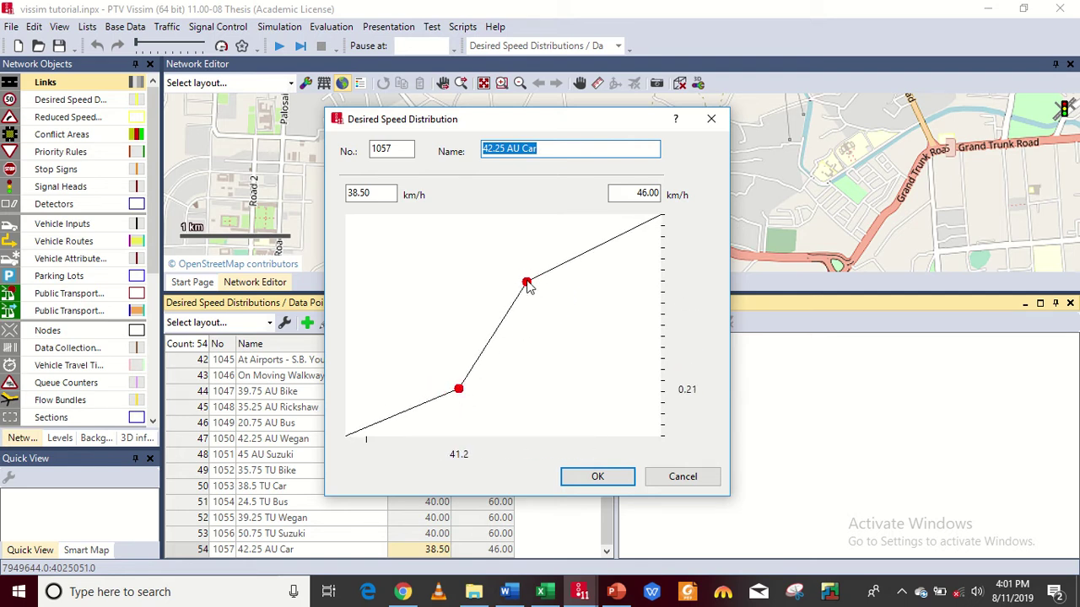
mouse_move(527, 285)
left_mouse_down()
mouse_move(550, 294)
mouse_move(546, 277)
left_mouse_up()
left_click(604, 479)
left_click(604, 478)
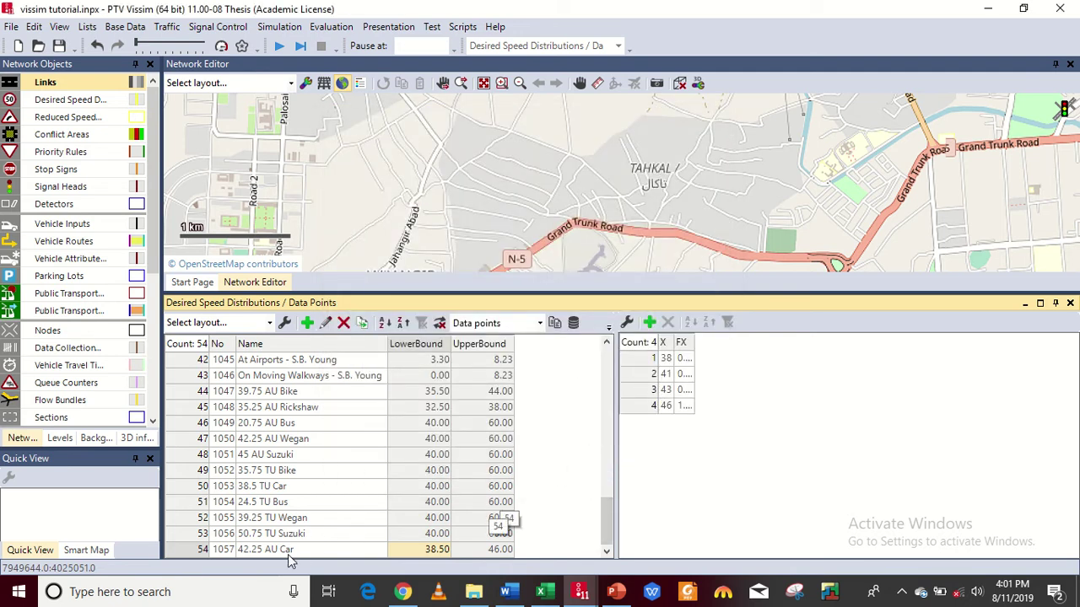
Step: Below the 38.5 TU Car entry, add a new desired speed distribution, No. 1058
left_click(280, 488)
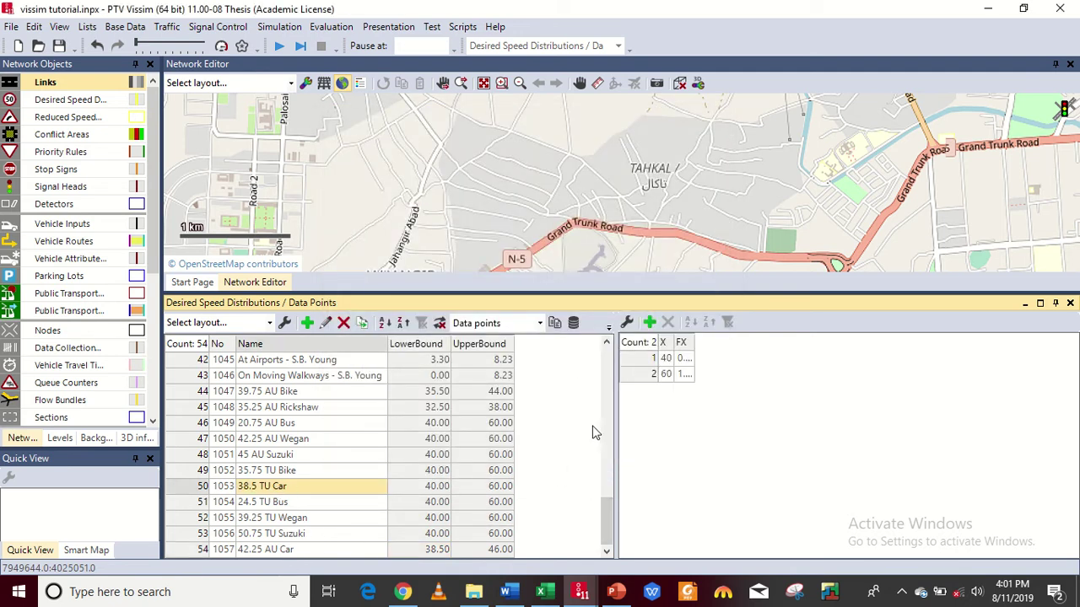
right_click(533, 404)
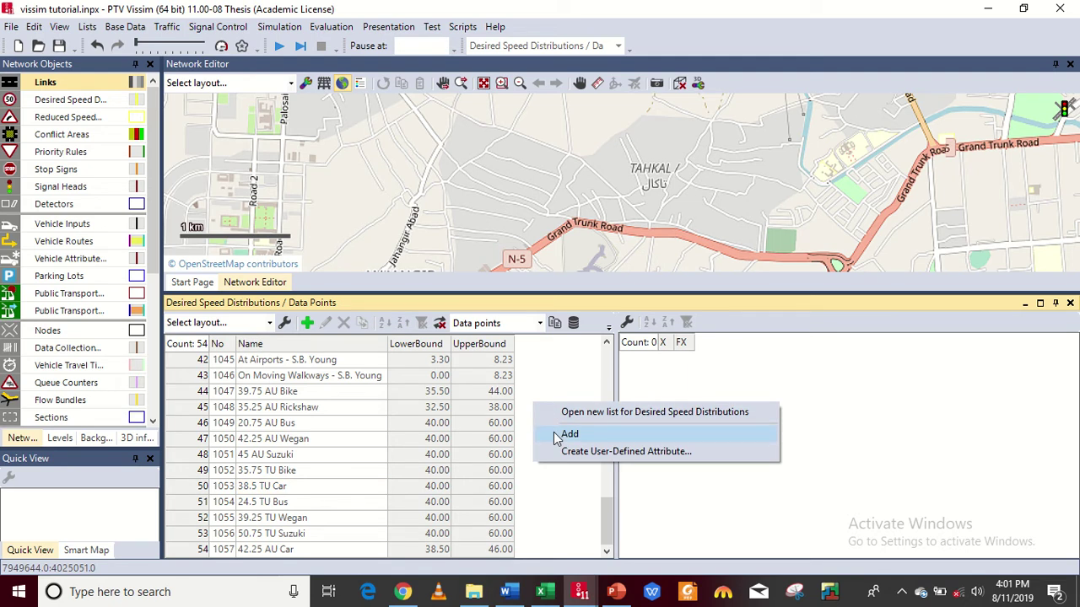
left_click(558, 435)
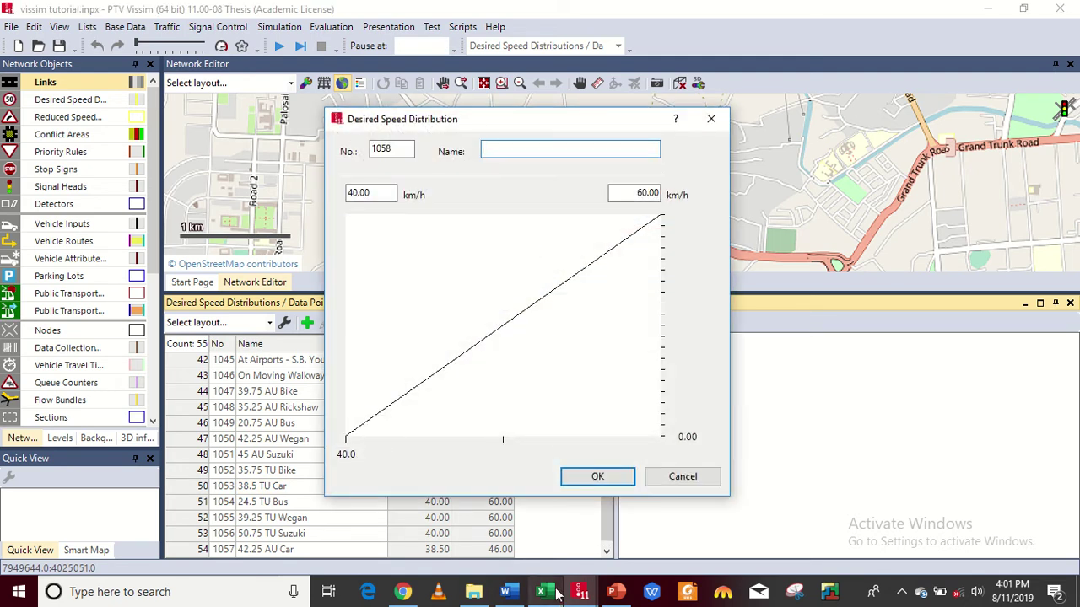
Step: Read the Towards Uni Rickshaw desired speed of 34.25 in N16, then return to Vissim
mouse_move(557, 595)
mouse_move(562, 555)
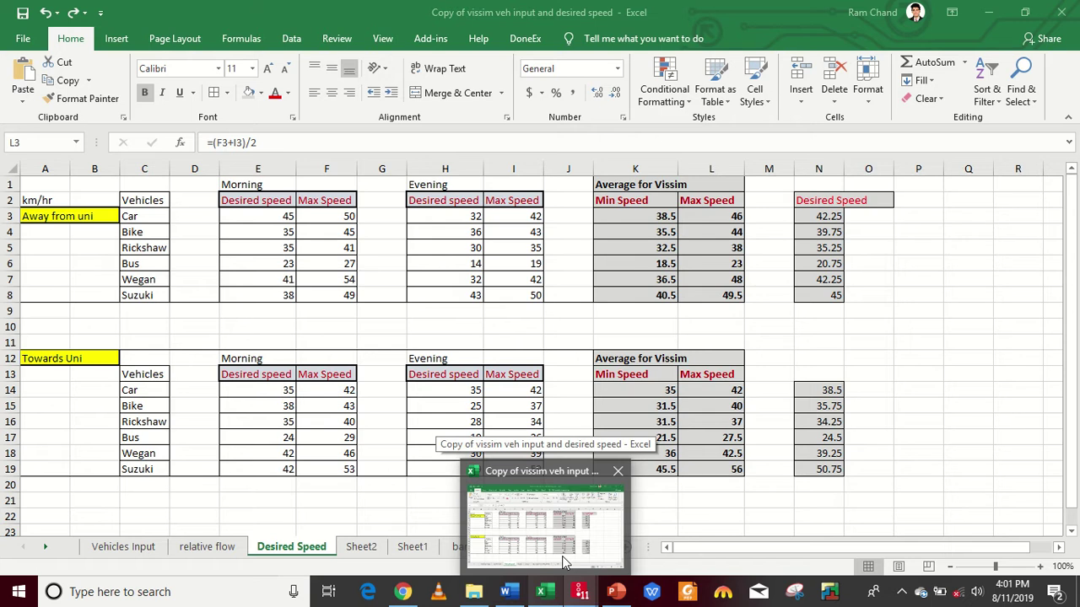
left_click(562, 556)
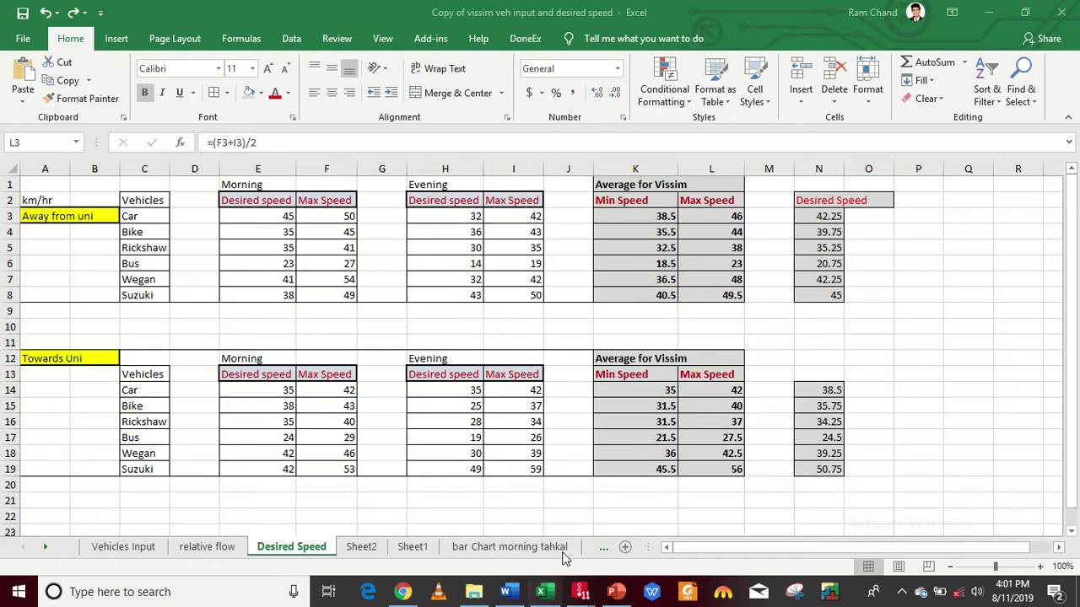
left_click(144, 422)
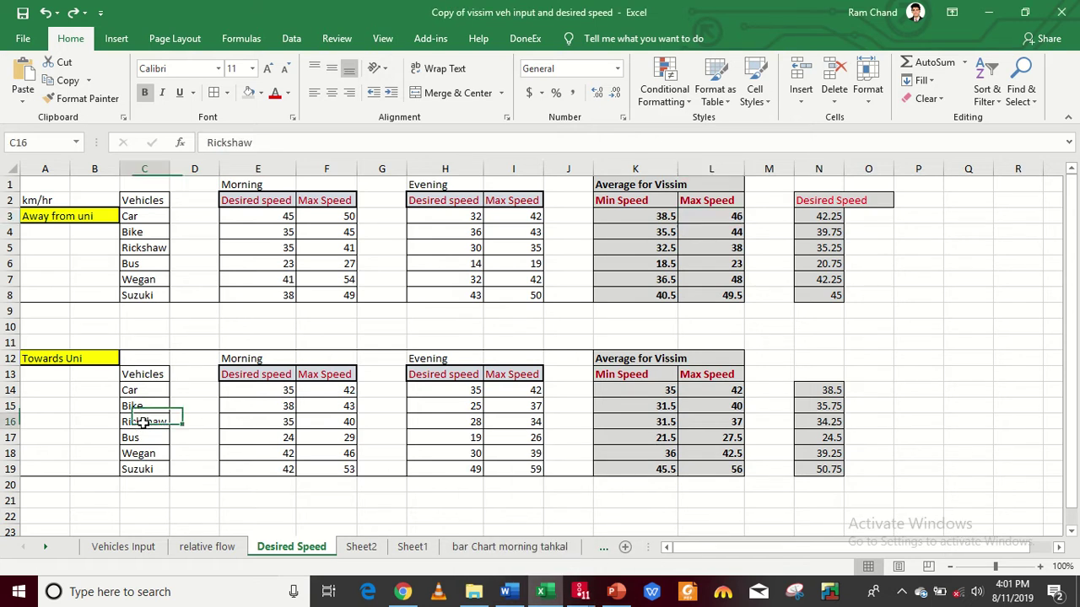
left_click(814, 423)
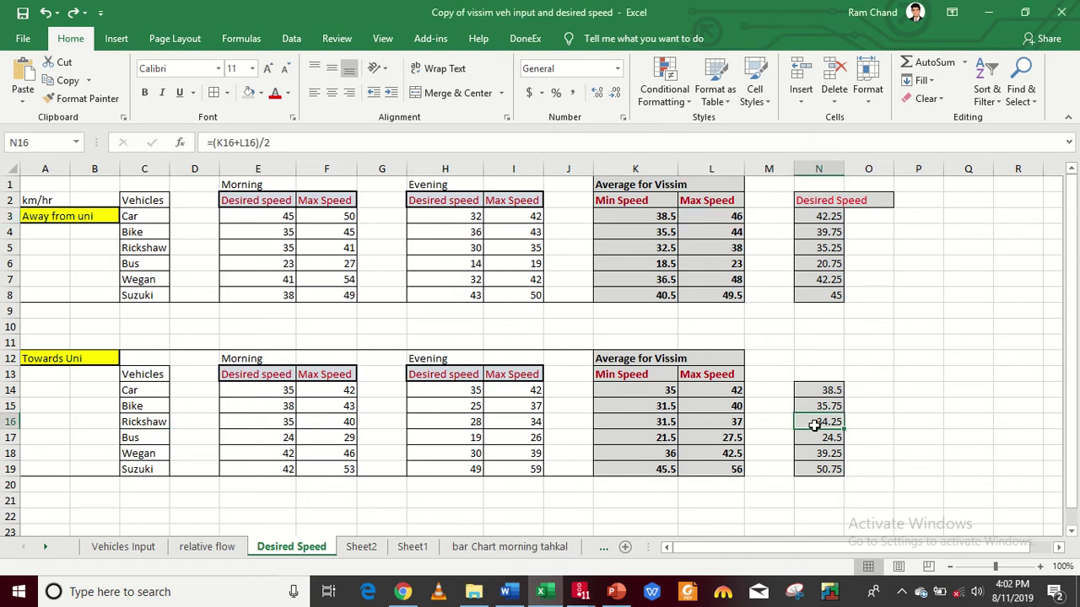
left_click(581, 591)
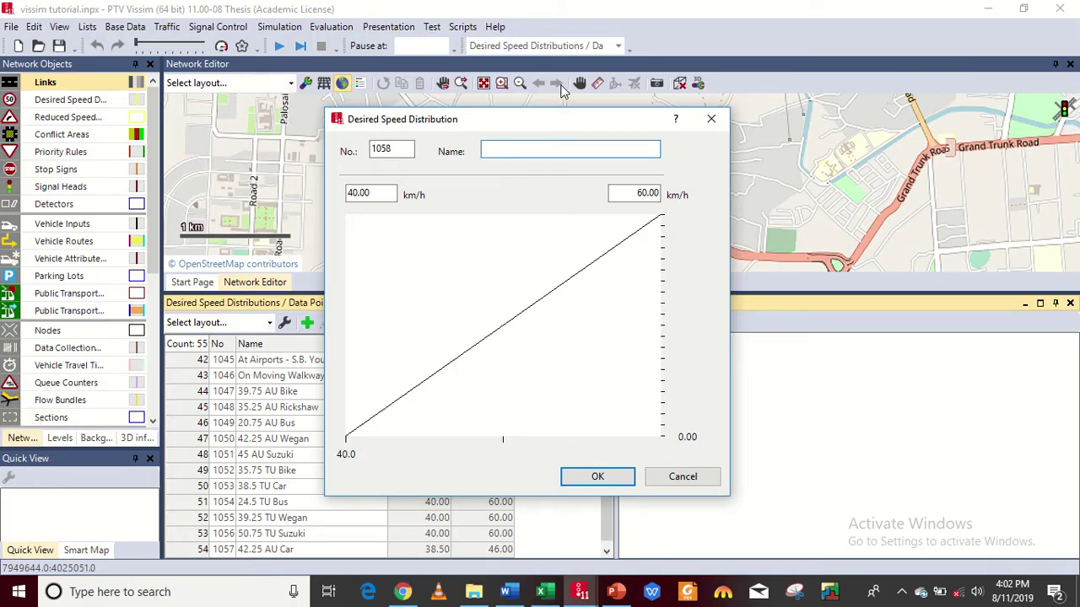
Step: Name distribution 1058 '34.25 TU Rickshaw', glancing back at the Excel workbook
type("34.25 TU Rickshaw")
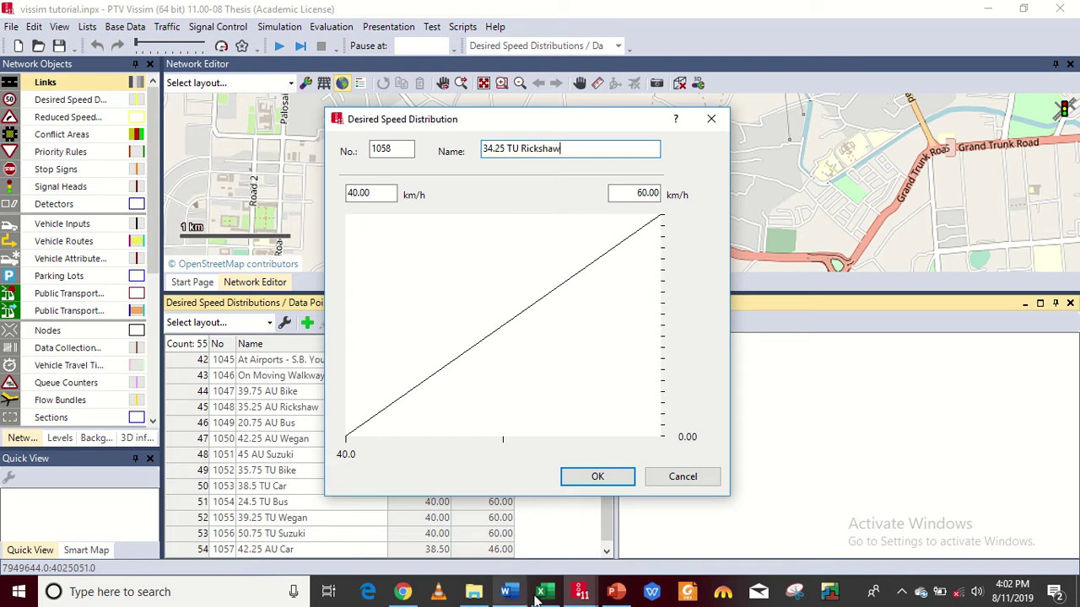
mouse_move(540, 594)
left_click(548, 555)
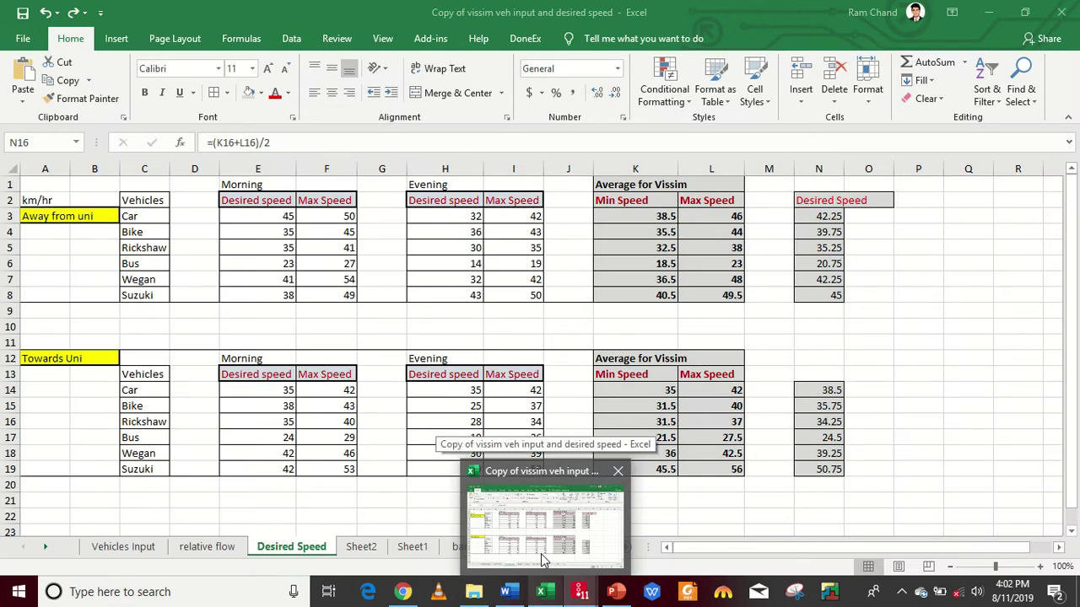
left_click(544, 561)
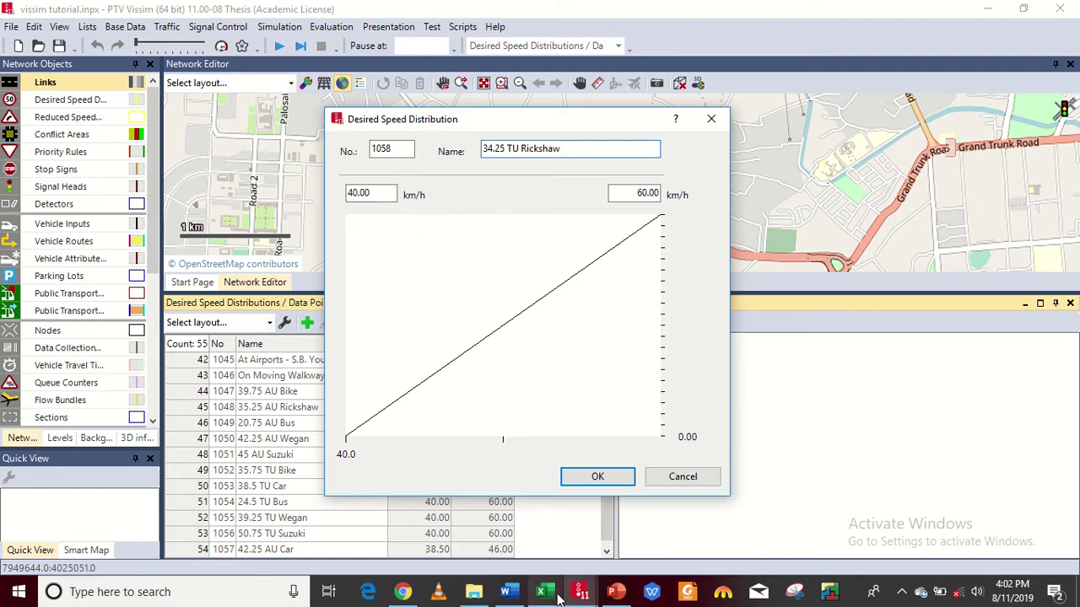
mouse_move(578, 566)
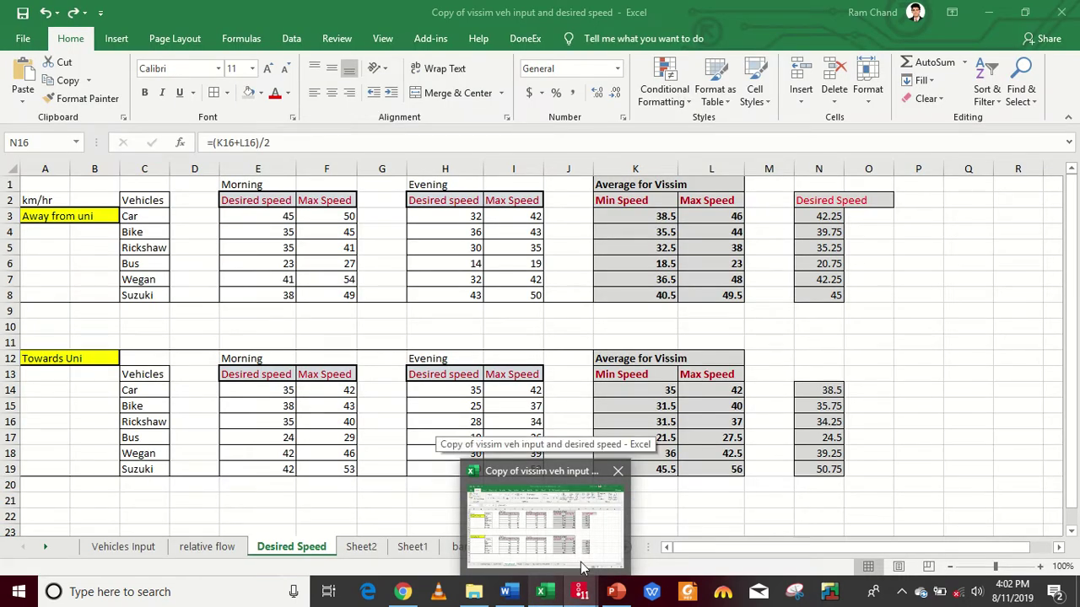
mouse_move(580, 591)
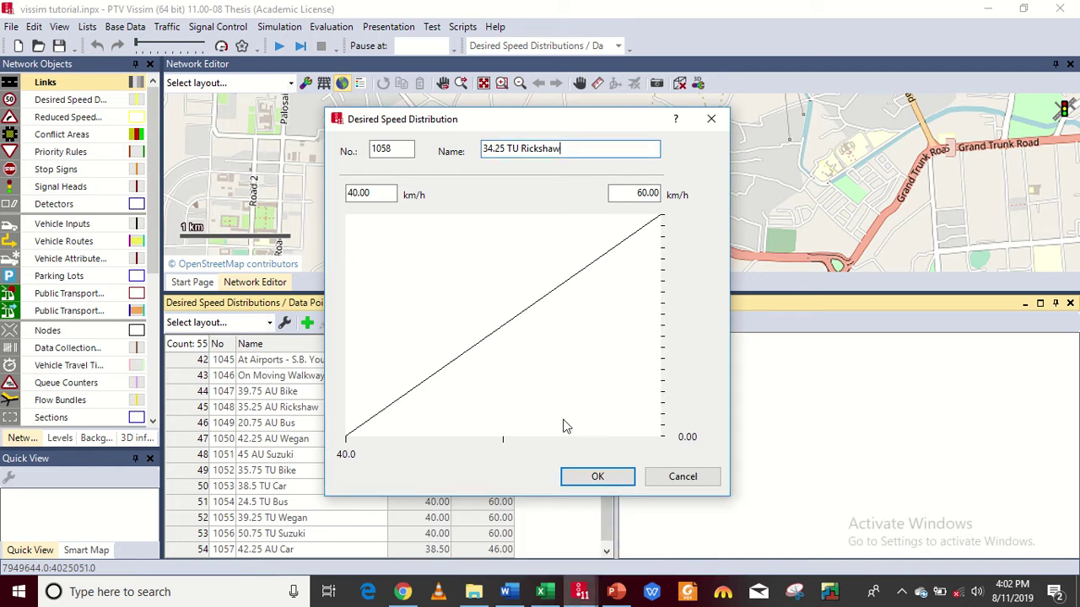
Step: Set its speed range to 31.5–37 km/h and confirm the new distribution
left_click_drag(395, 197, 312, 198)
type("31")
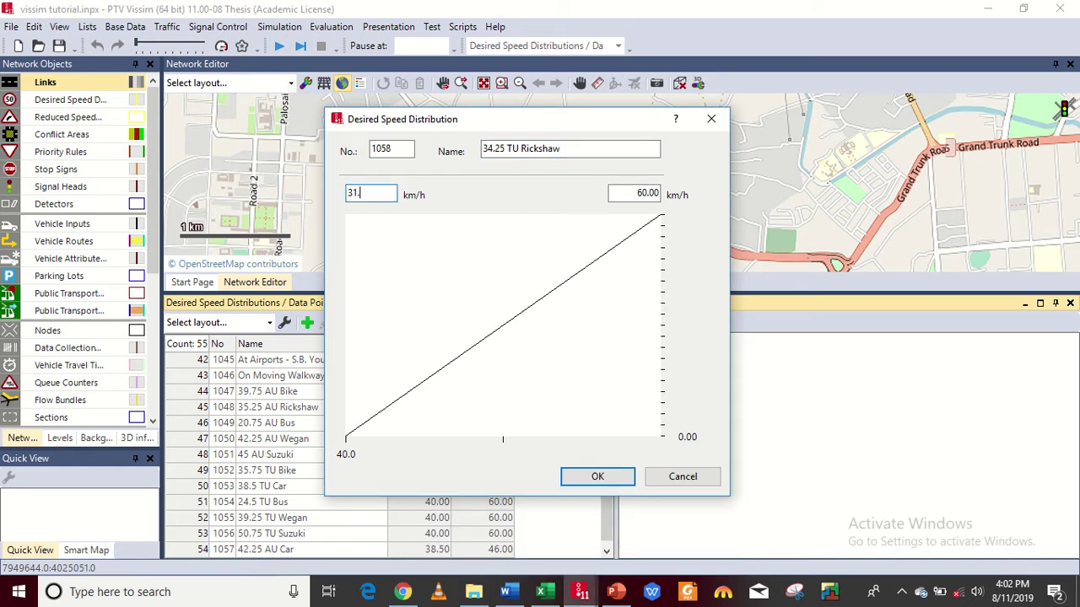
type(".5")
key("Tab")
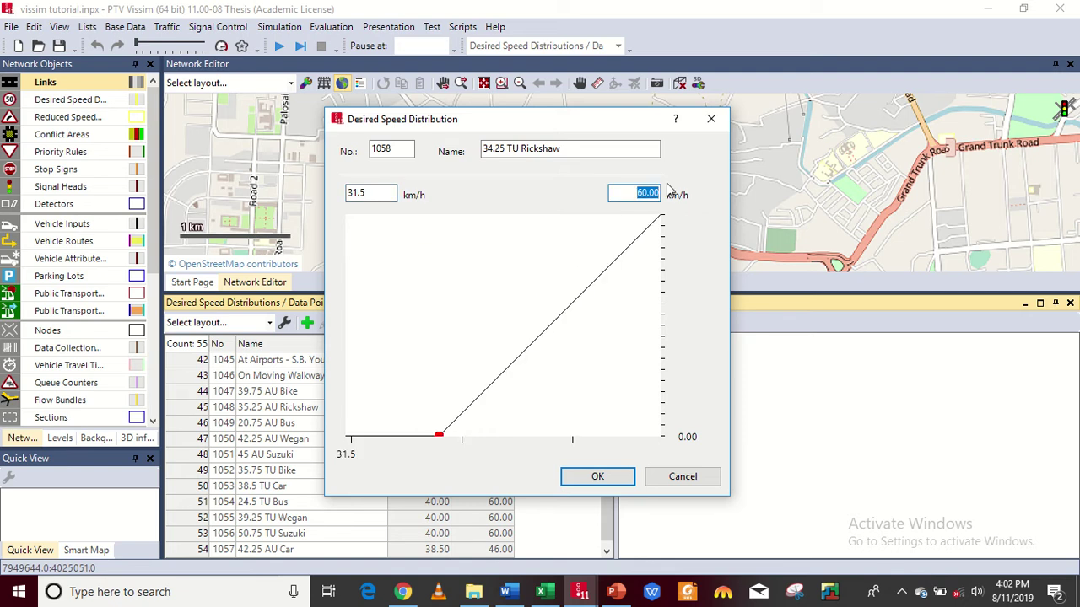
type("37")
left_click(595, 479)
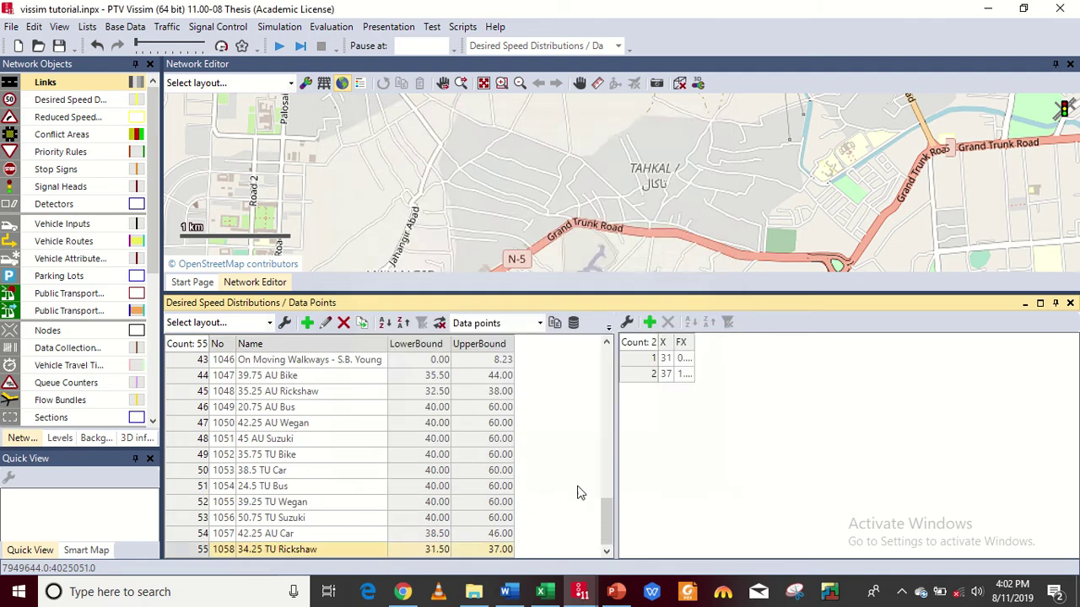
Step: Bend the 34.25 TU Rickshaw curve into five points at 31, 33, 34, 35 and 37 km/h
double_click(401, 551)
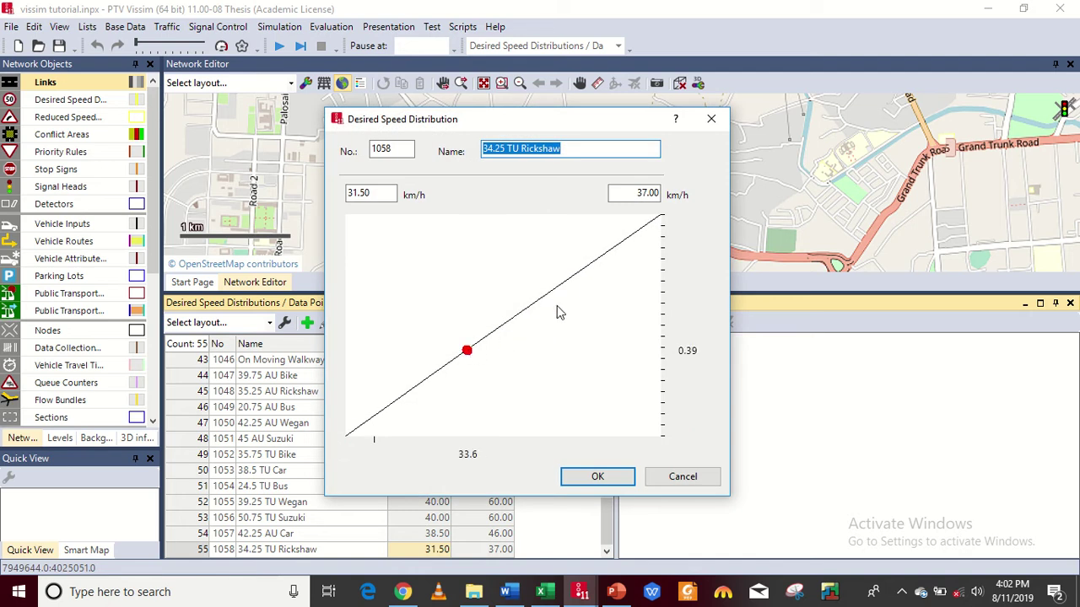
left_click(566, 280)
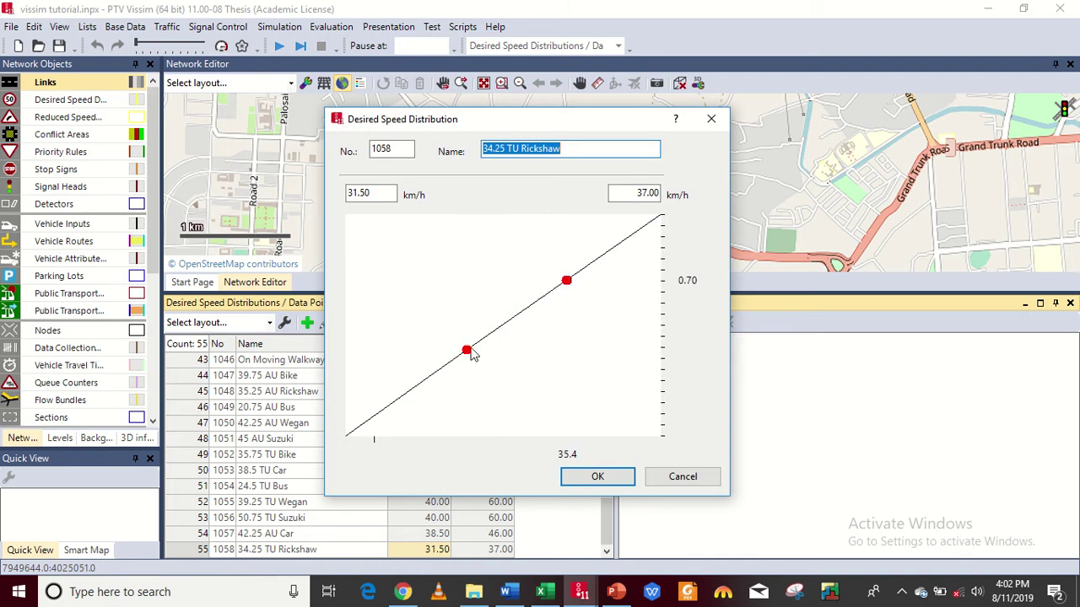
left_click_drag(468, 351, 464, 388)
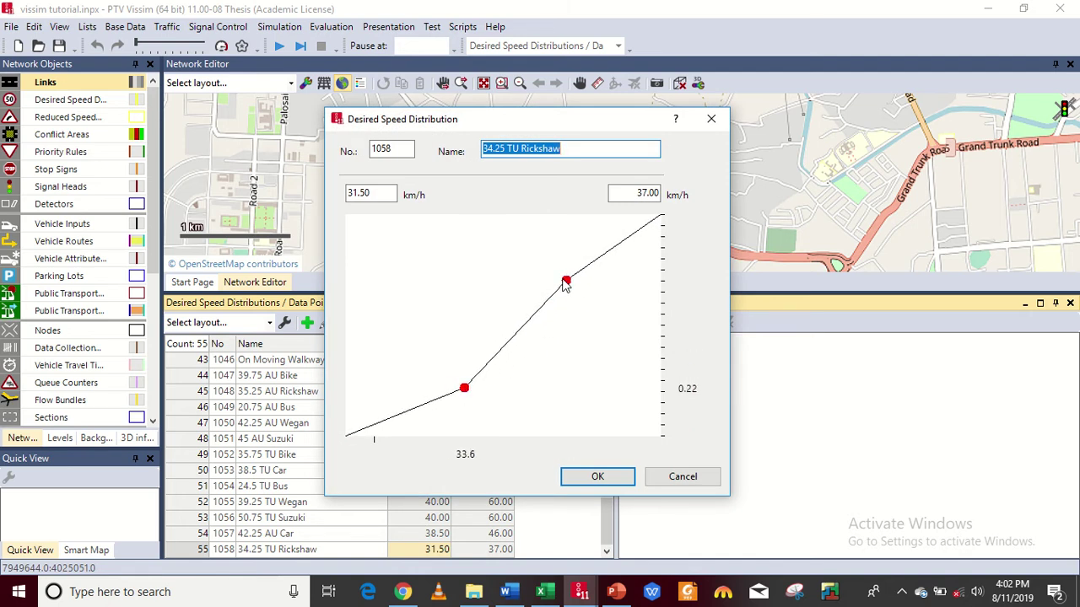
left_click(516, 332)
left_click_drag(567, 281, 579, 264)
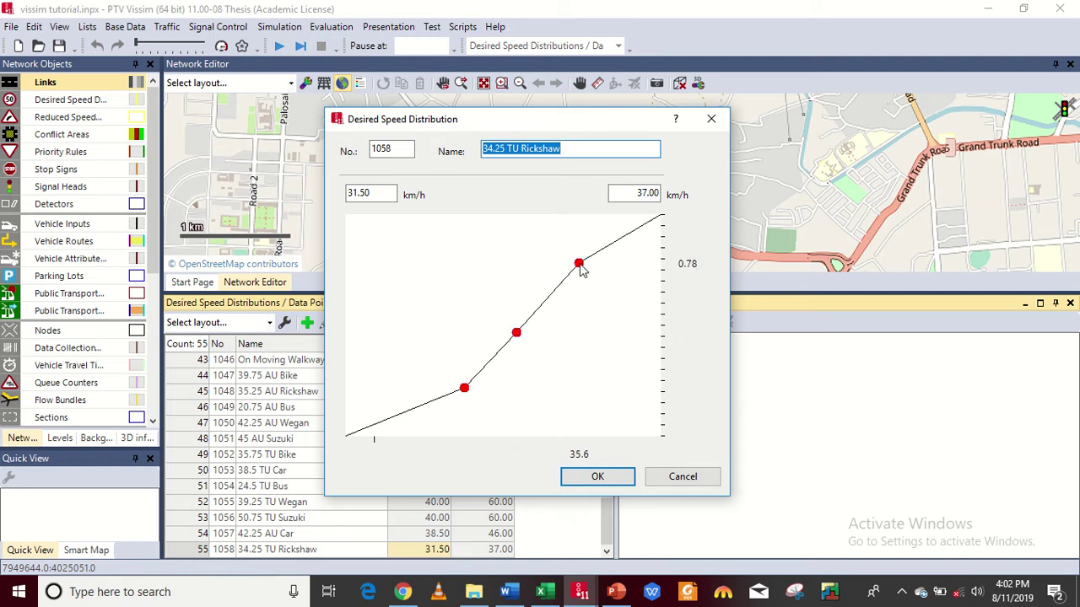
mouse_move(516, 337)
left_mouse_down()
mouse_move(532, 328)
mouse_move(516, 316)
left_mouse_up()
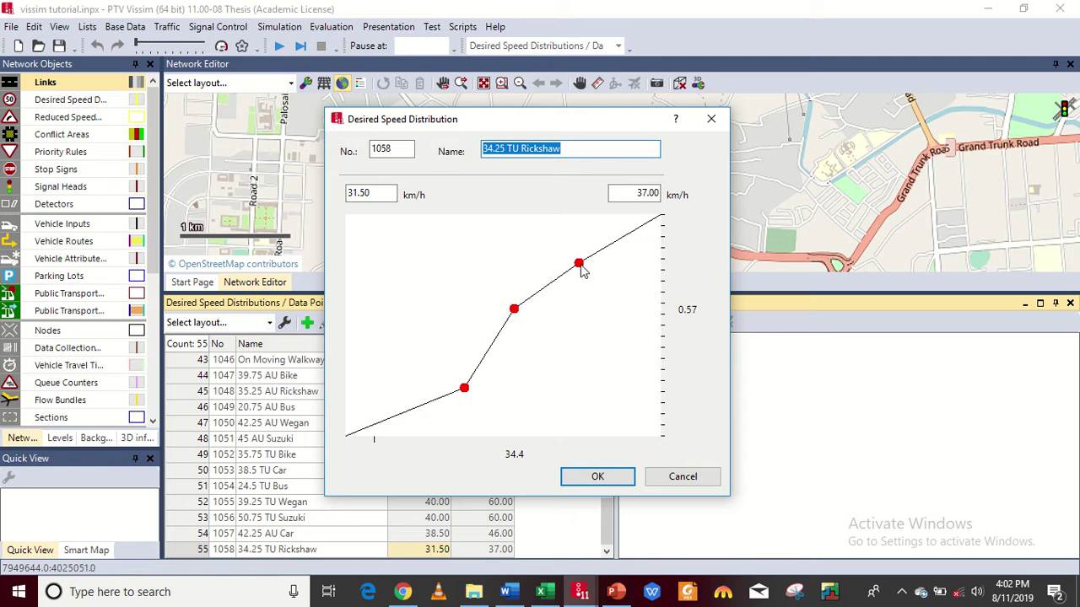
left_click_drag(582, 270, 596, 264)
left_click(464, 390)
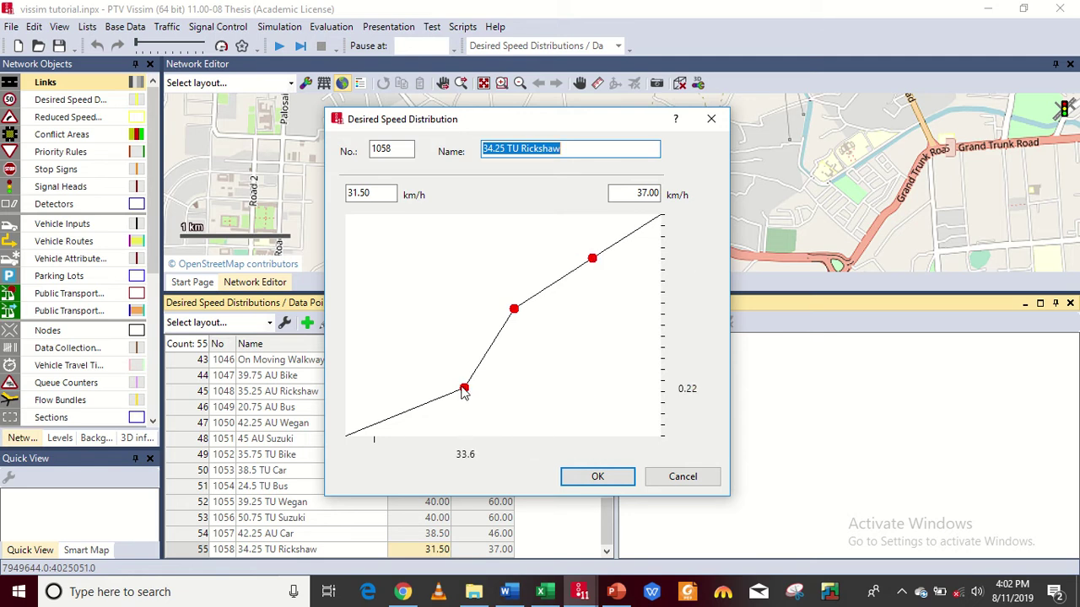
left_click_drag(464, 390, 440, 392)
left_click(599, 477)
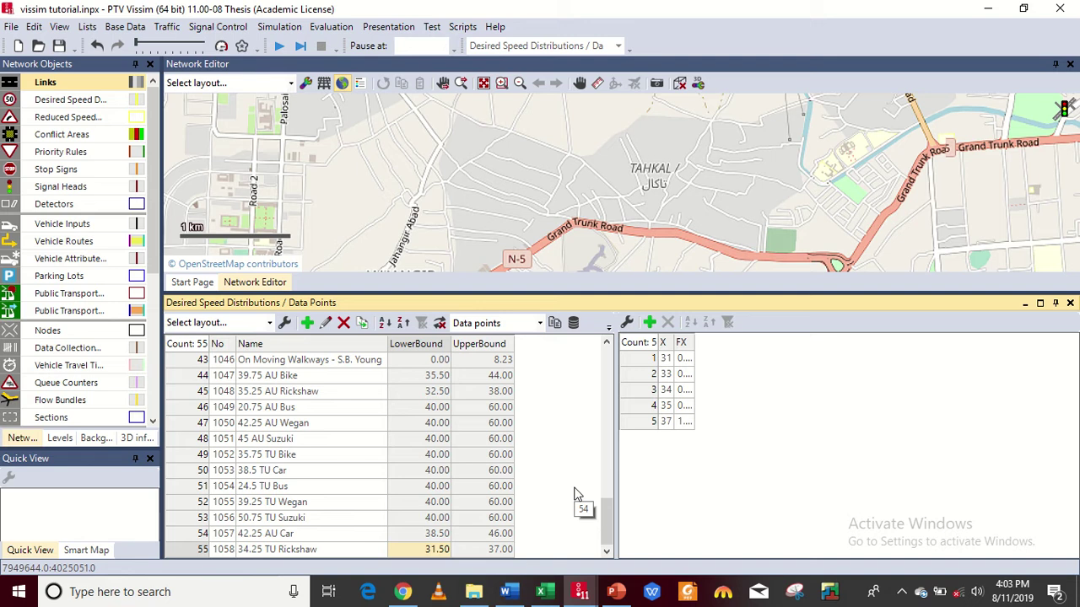
left_click(310, 376)
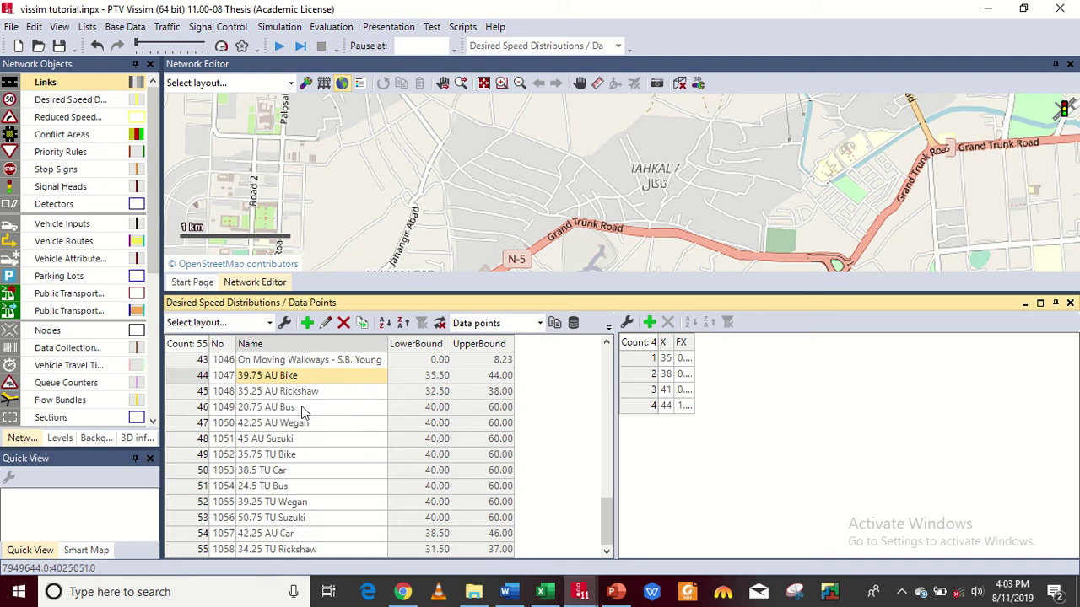
left_click(301, 407)
key("Down")
key("Down")
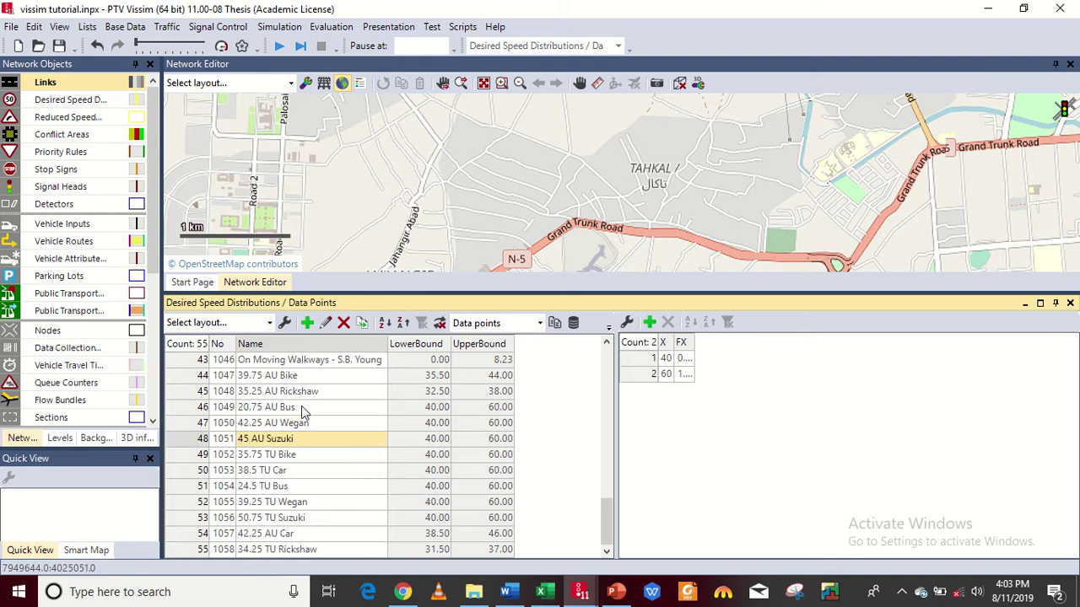
key("Down")
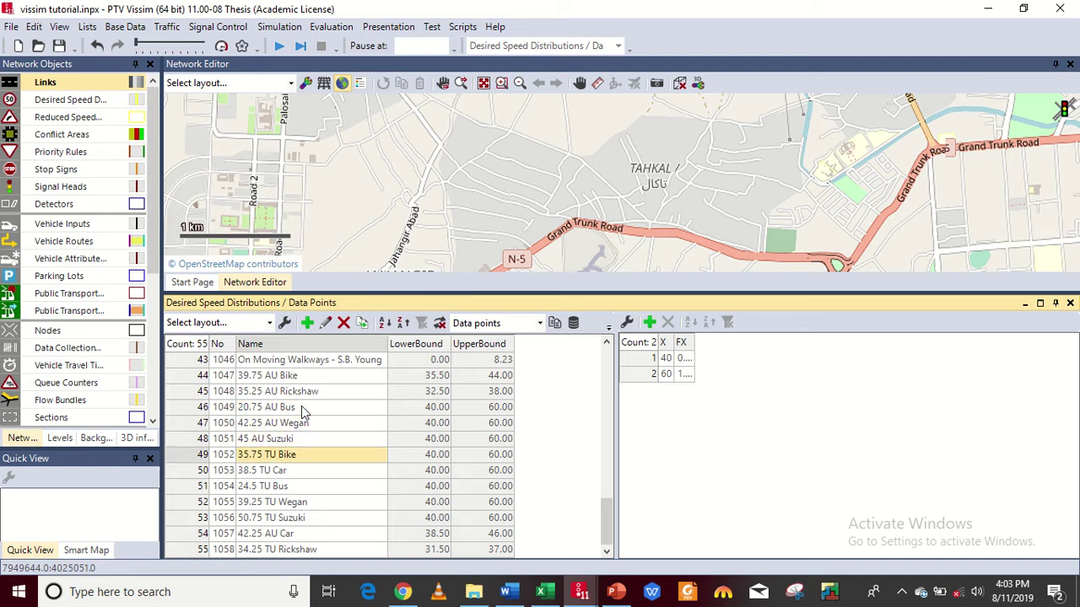
key("Down")
key("Down")
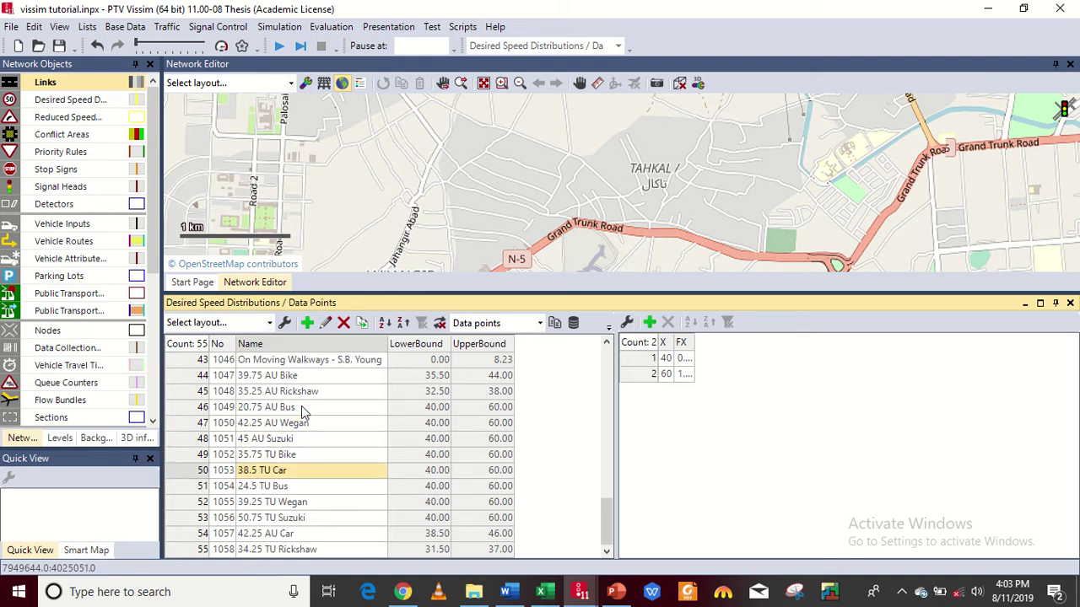
key("Down")
key("Down")
key("Down")
key("Down")
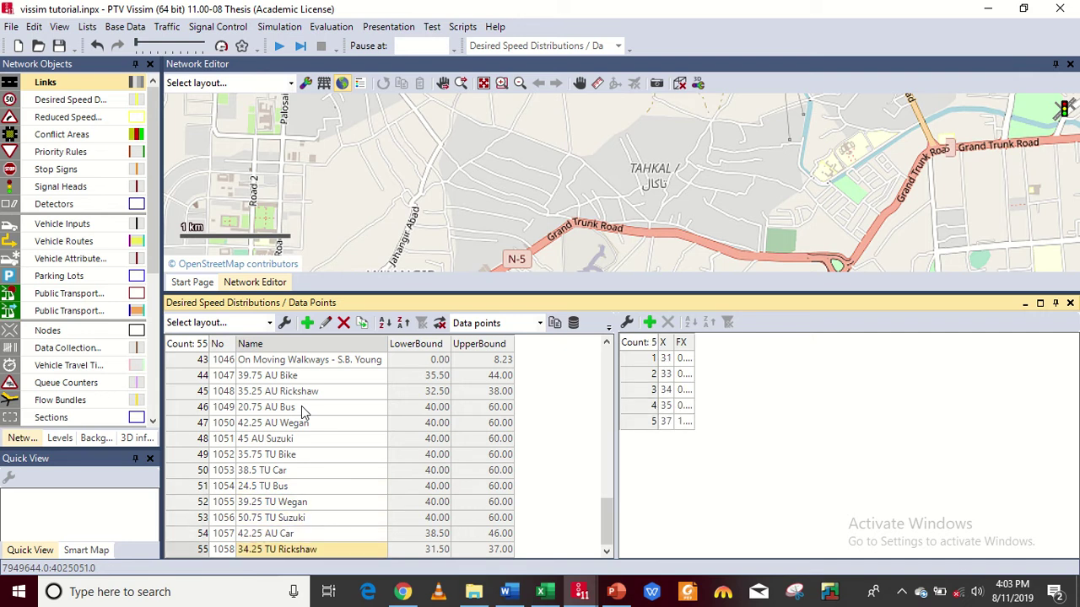
Step: Switch to the Excel speed workbook and review the vehicle rows from Car and Rickshaw down to Suzuki
left_click(544, 593)
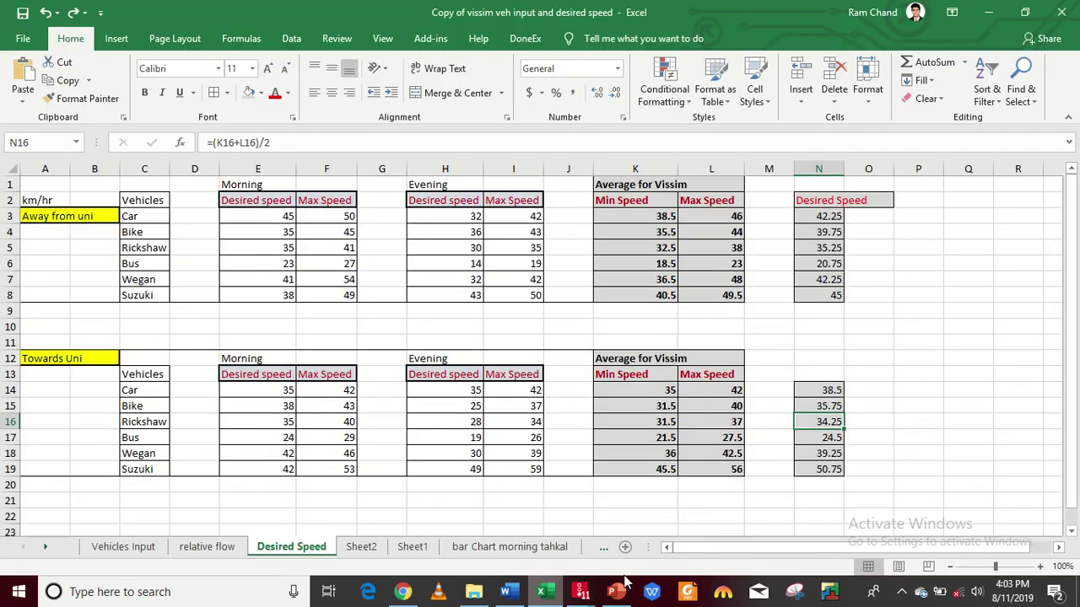
left_click(133, 218)
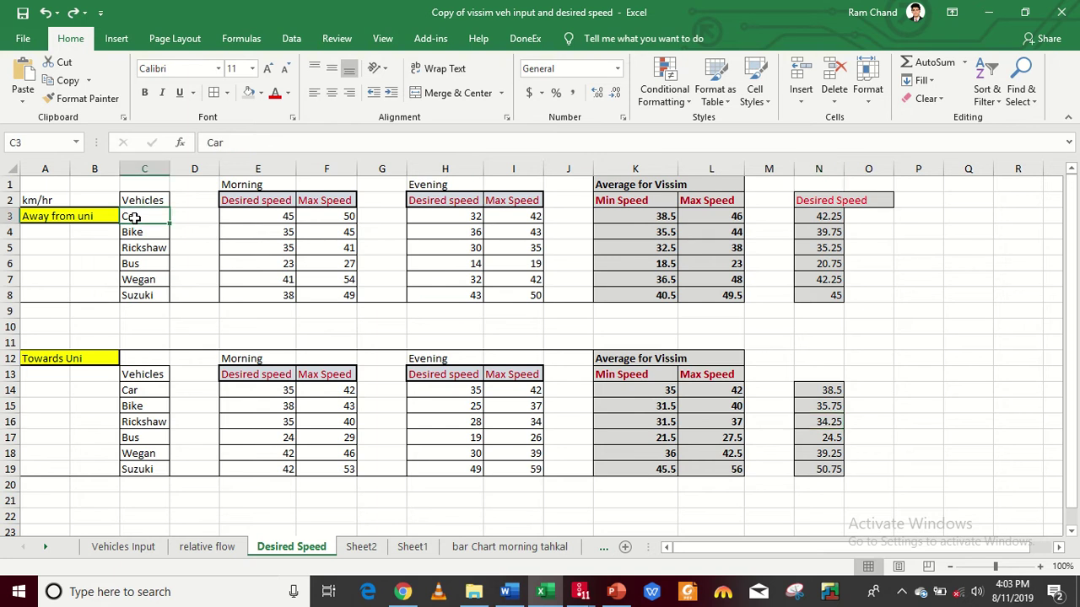
left_click(143, 247)
key("Down")
key("Down")
key("Down")
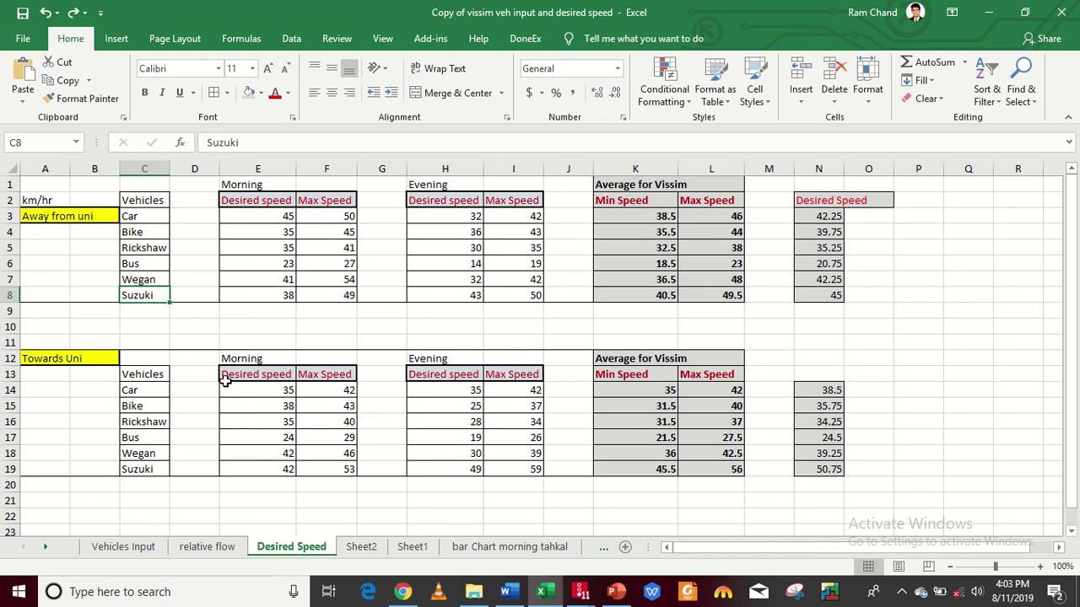
mouse_move(502, 595)
Step: Return to the Vissim network and save vissim tutorial.inpx with its 55 distributions
mouse_move(580, 593)
left_click(604, 557)
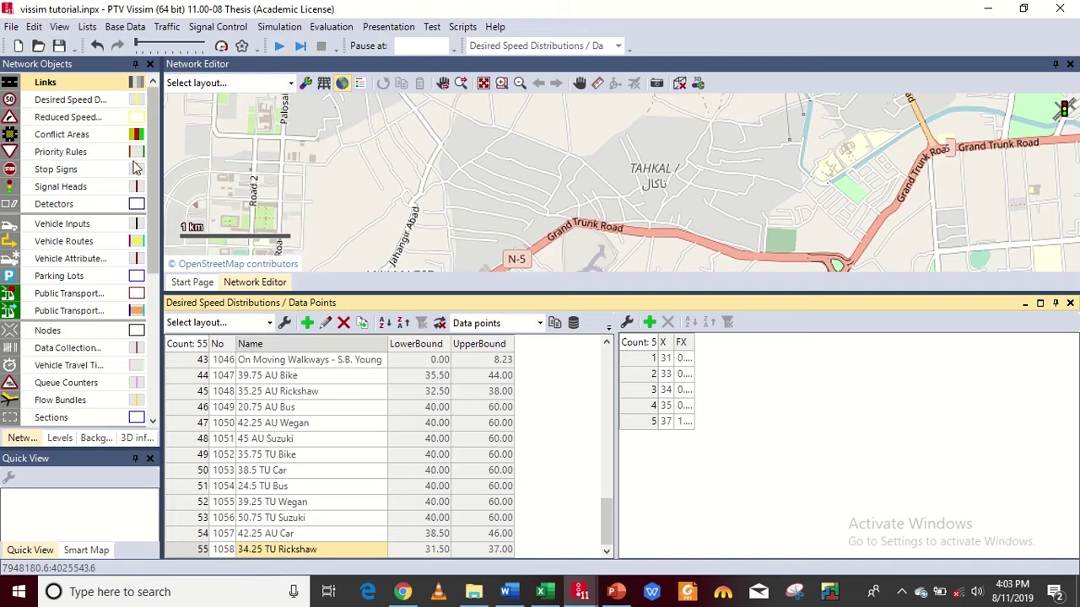
left_click(68, 48)
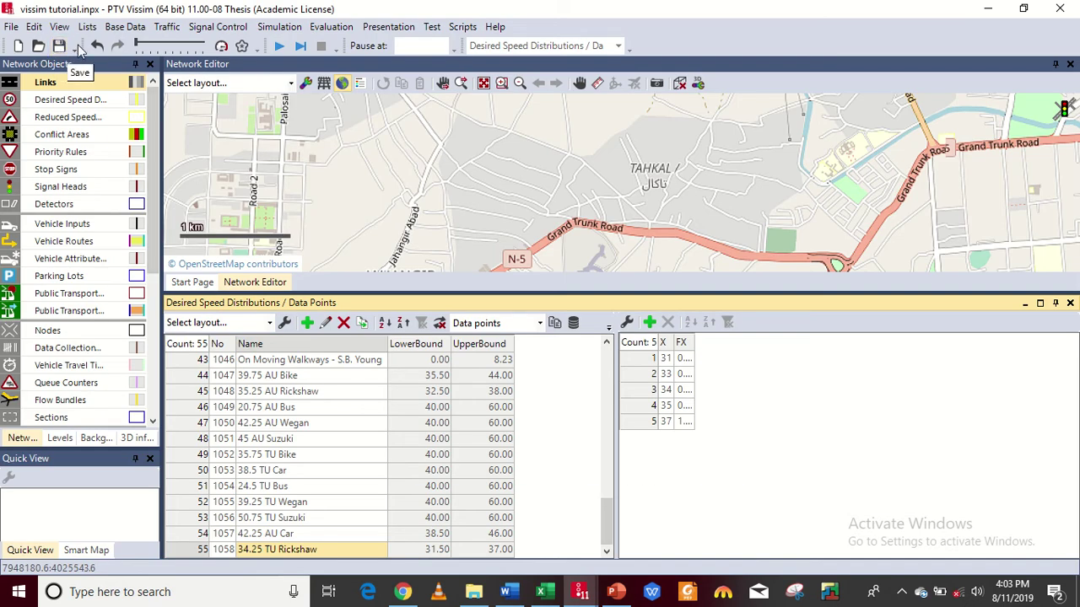
left_click(58, 46)
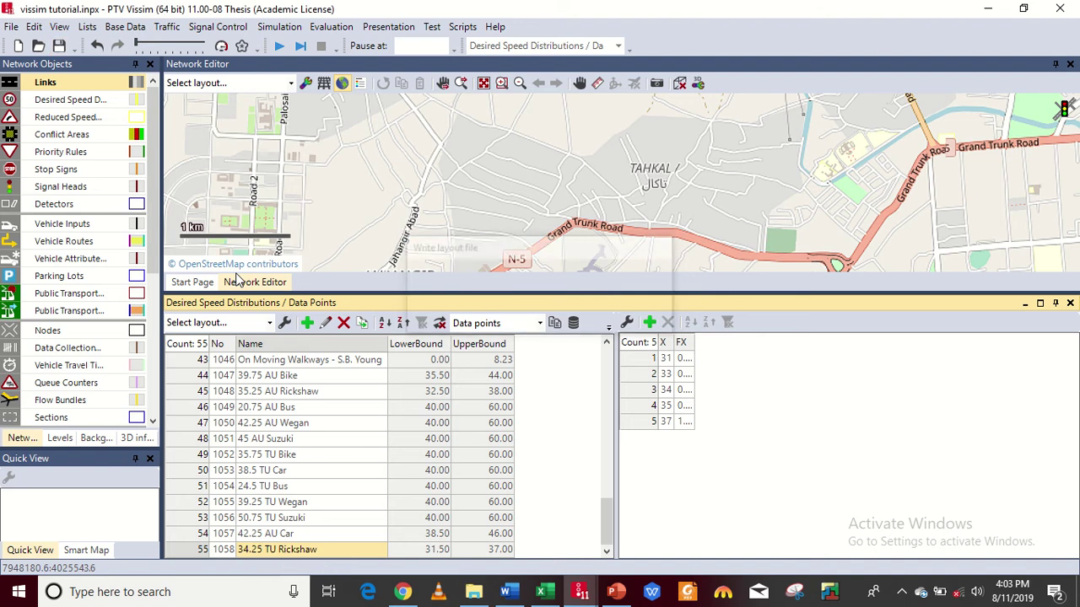